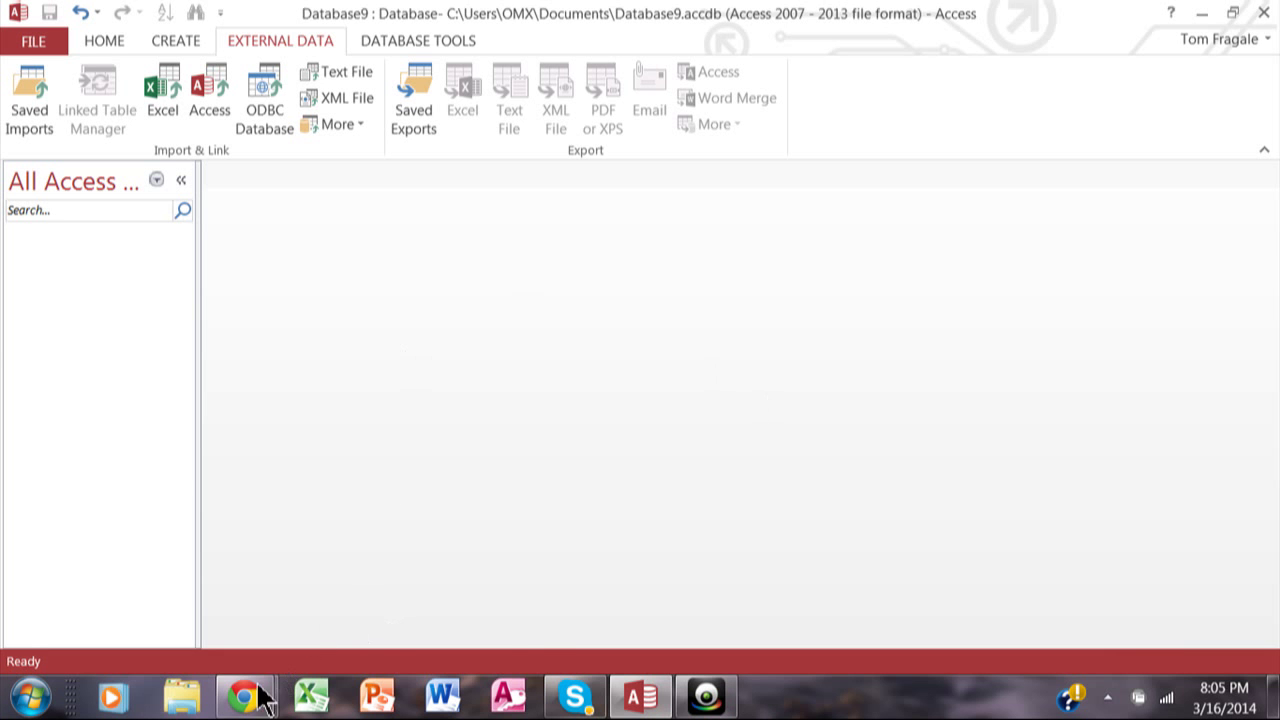
Switch from Access to the browser window showing The PC Guy Team Site home page
click(338, 511)
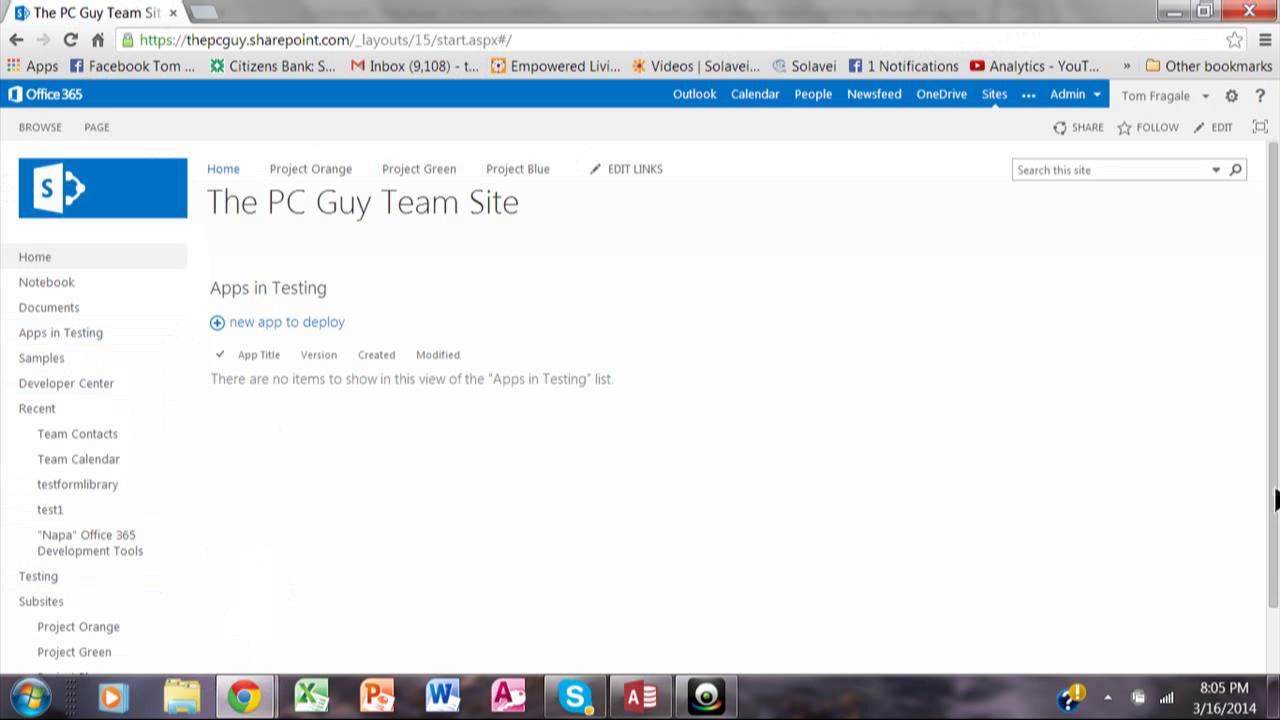
Go to Site Contents and open the Products list, which has 97 items
scroll(1255, 637, down, 1)
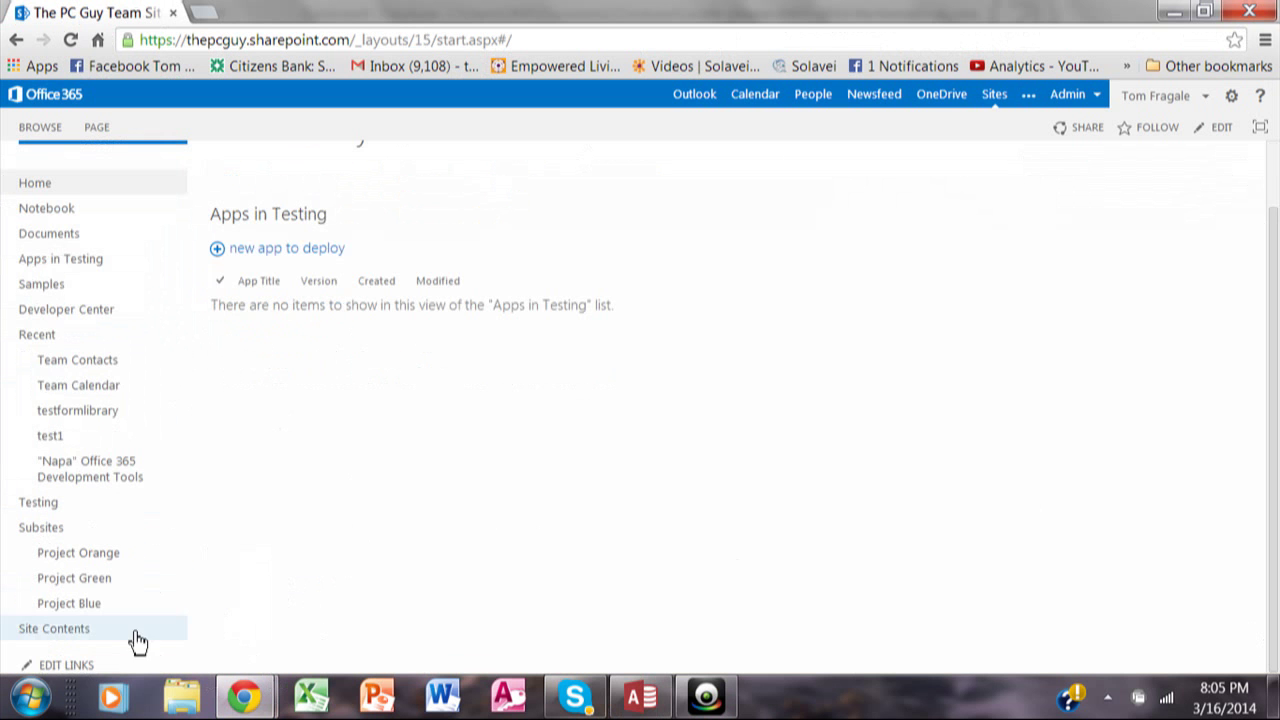
click(66, 630)
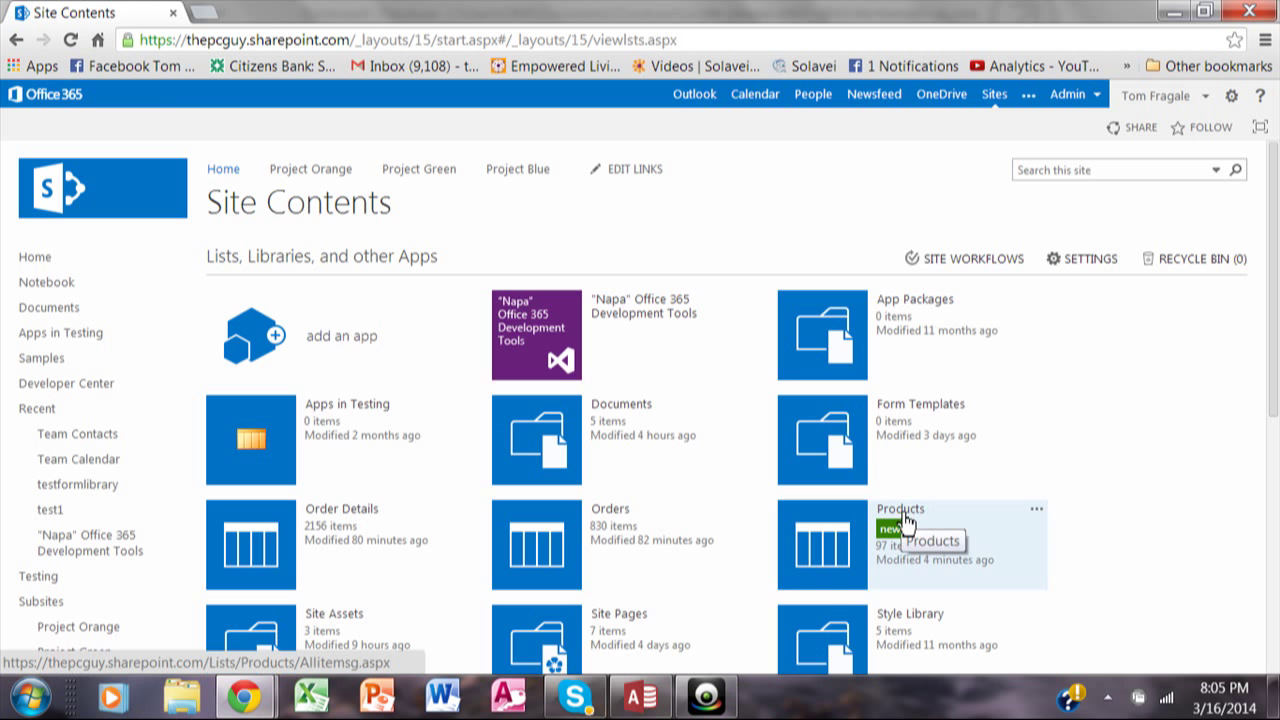
click(902, 513)
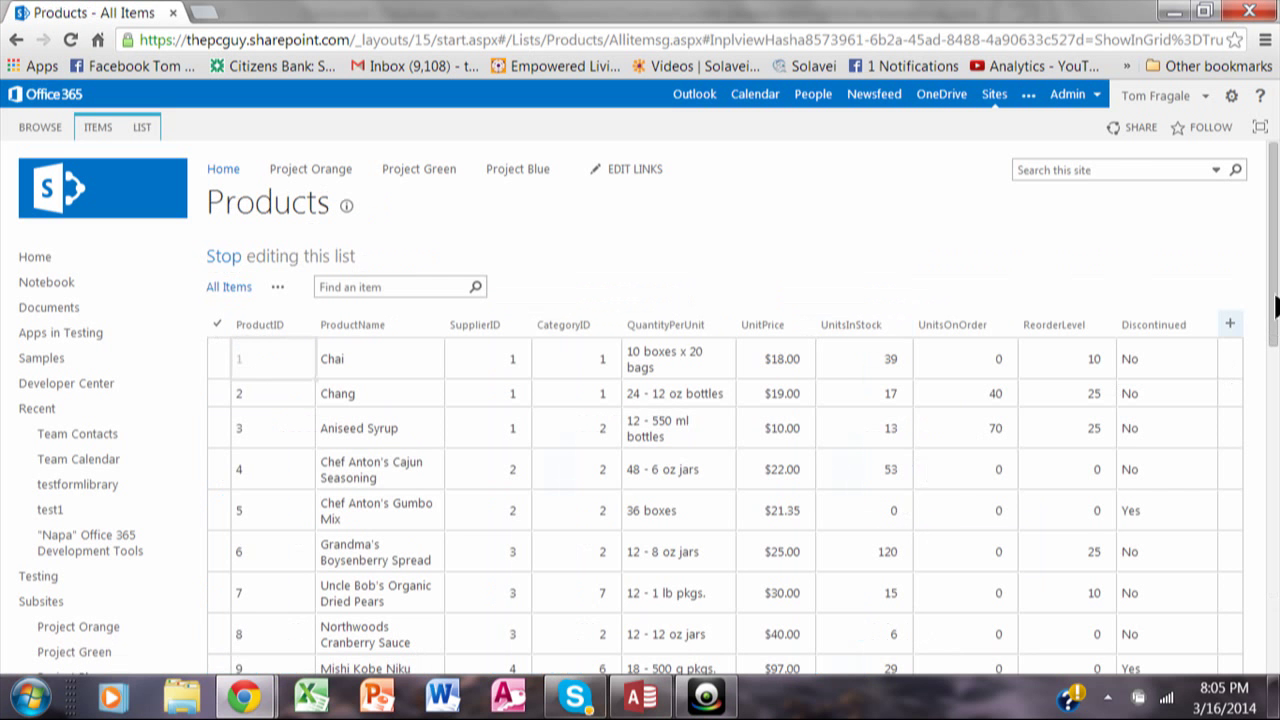
Page through Products to items 91–97, ending at Ipad, then return to the team site Home
scroll(1276, 598, down, 4)
scroll(1276, 598, down, 4)
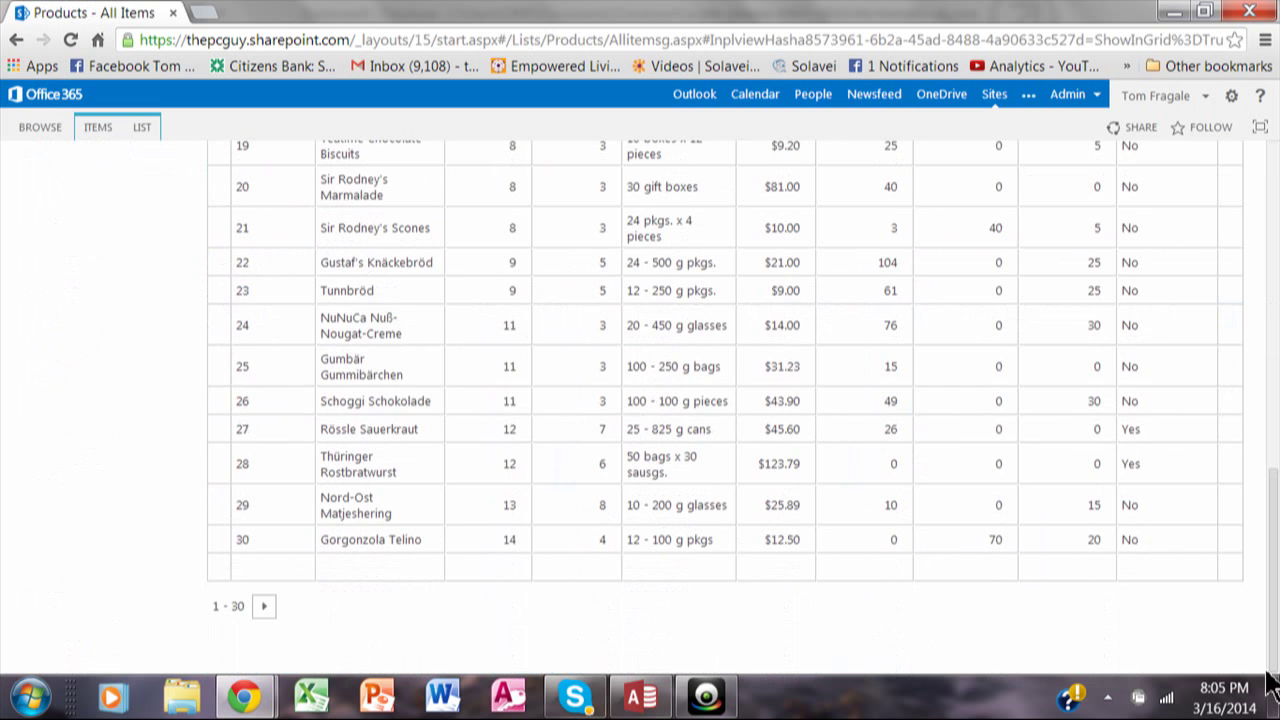
click(263, 607)
drag(1274, 300, 1272, 580)
scroll(1272, 580, down, 1)
click(300, 609)
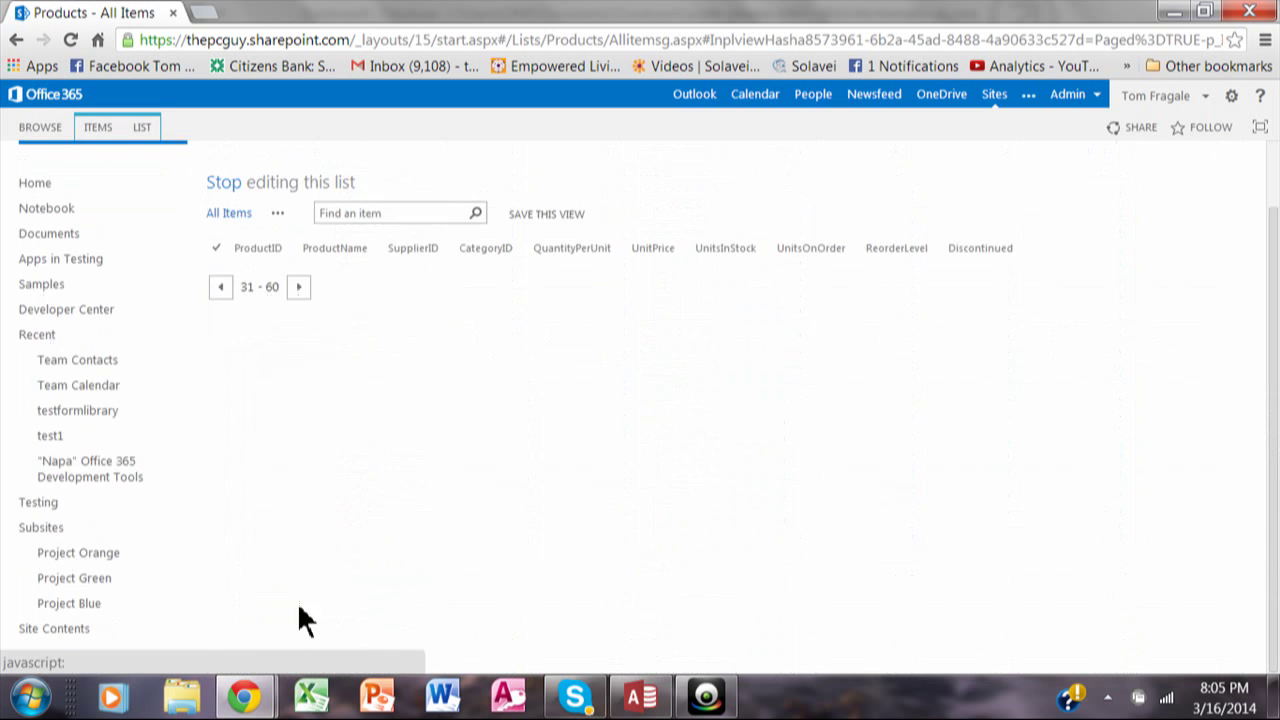
drag(1272, 335, 1272, 600)
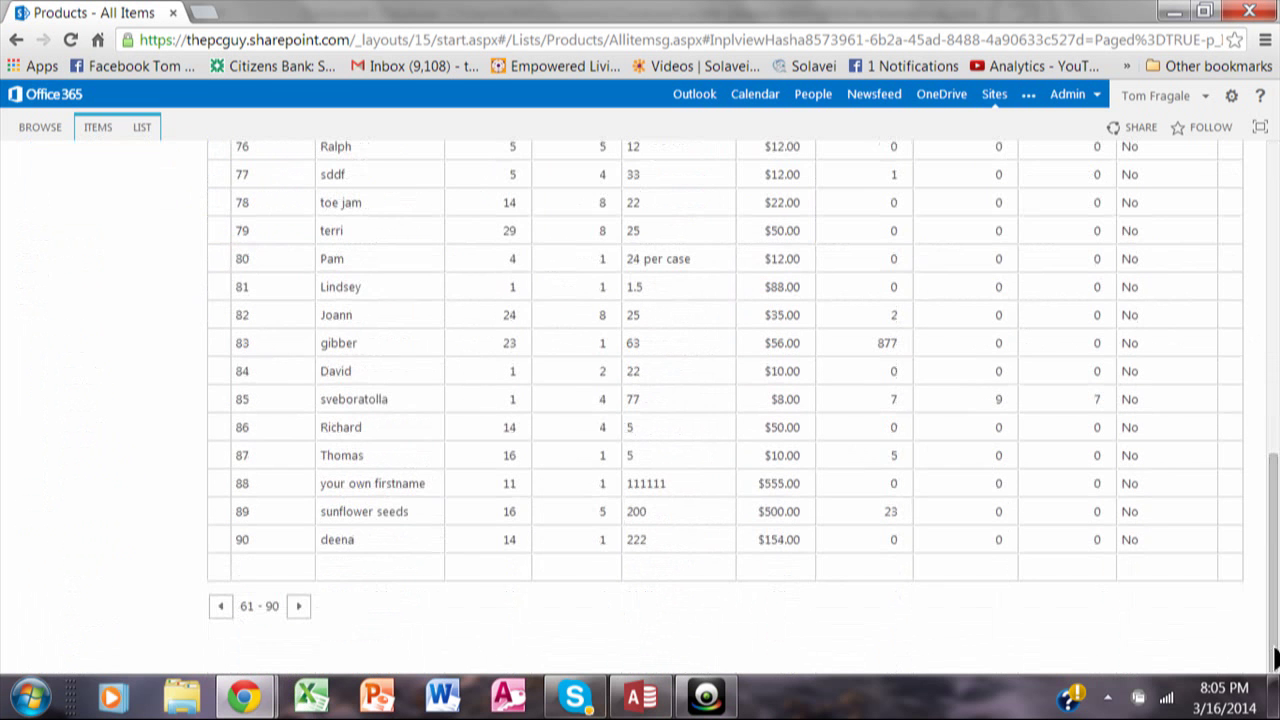
click(300, 607)
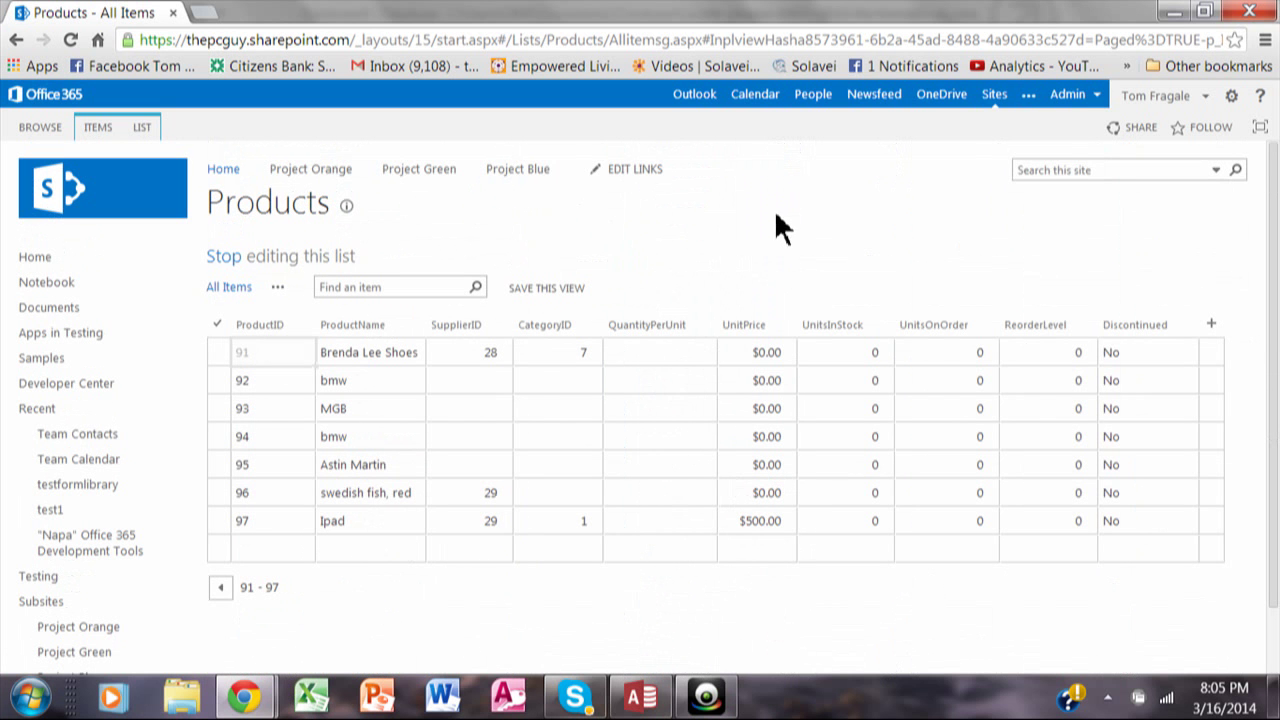
click(223, 168)
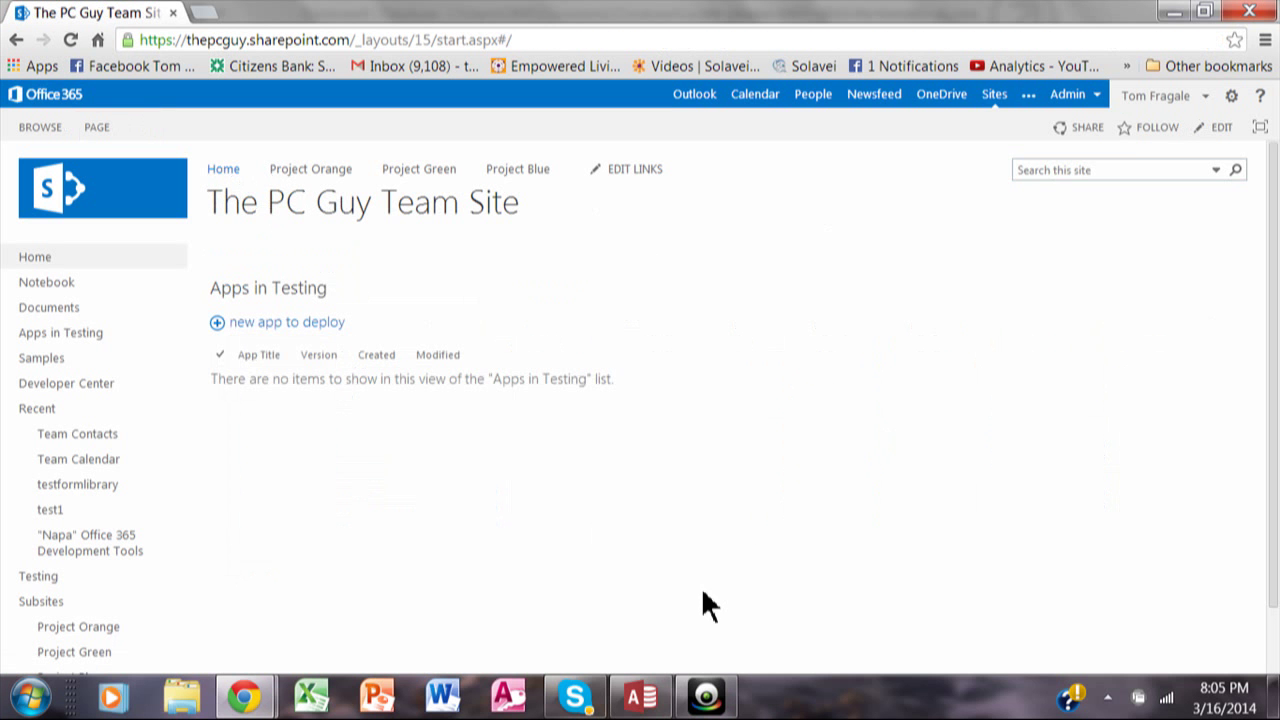
Back in Access, start linking a SharePoint List from External Data's More sources
click(635, 703)
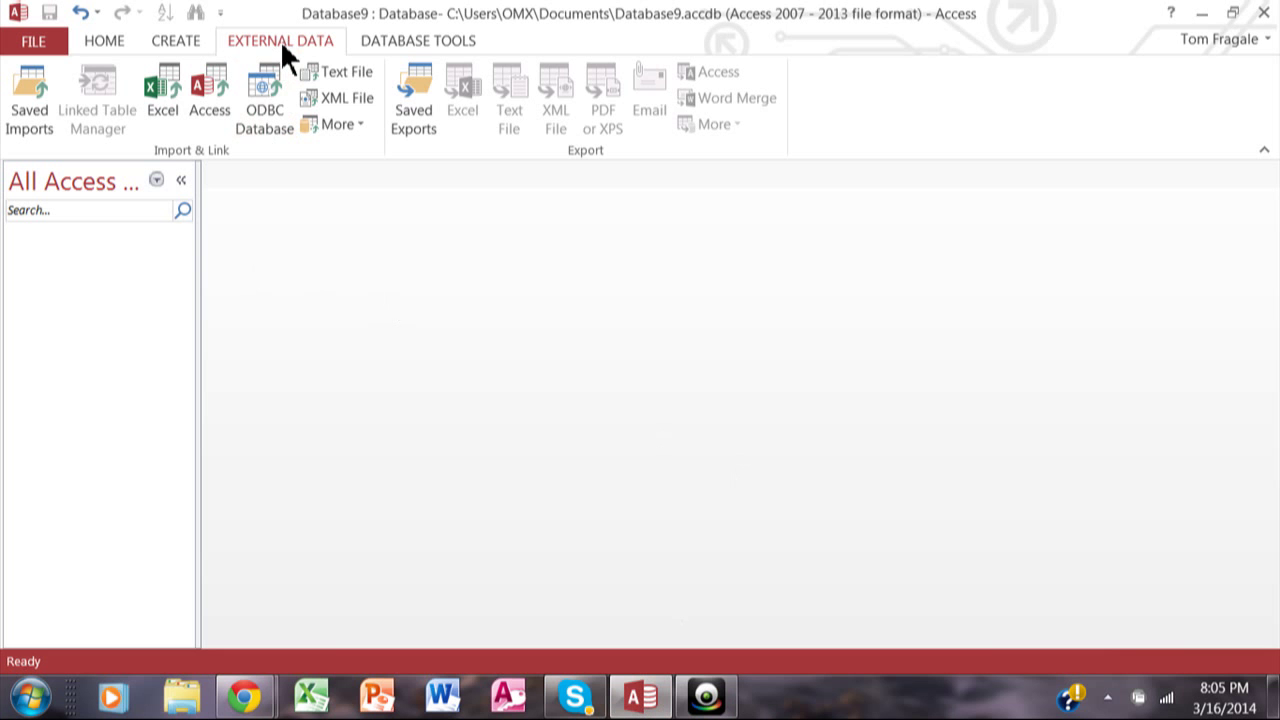
click(338, 123)
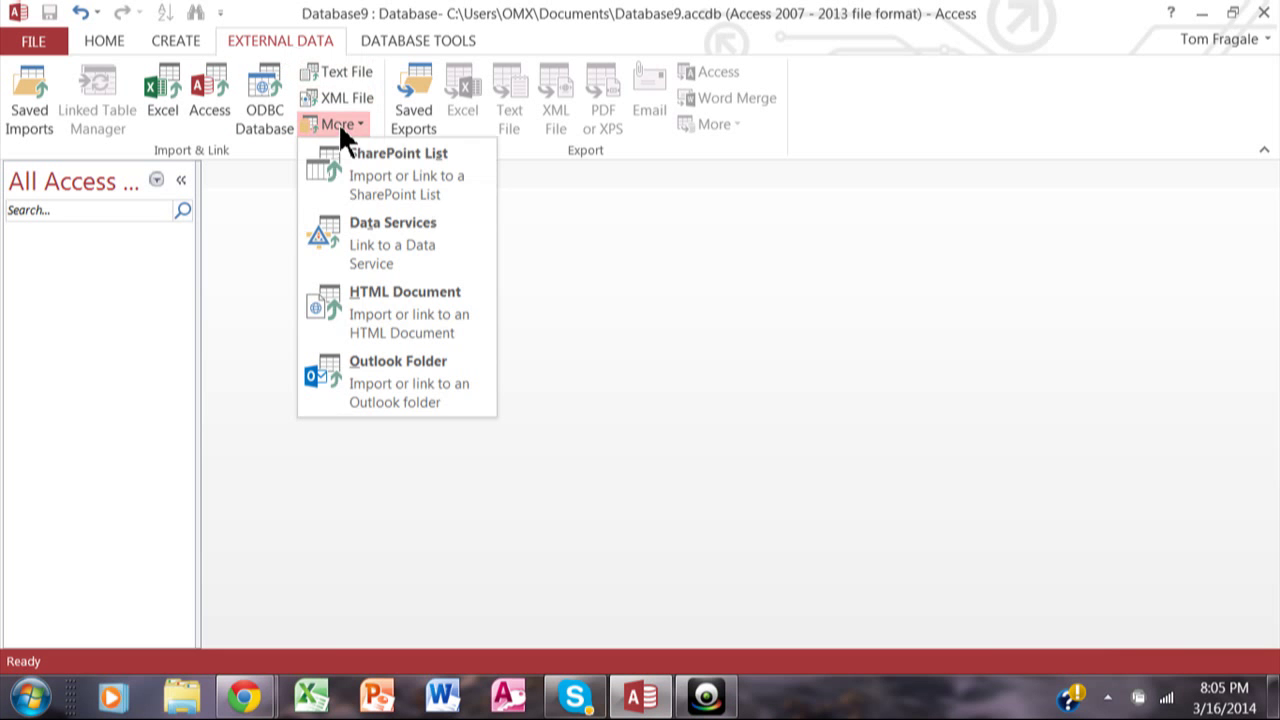
click(395, 176)
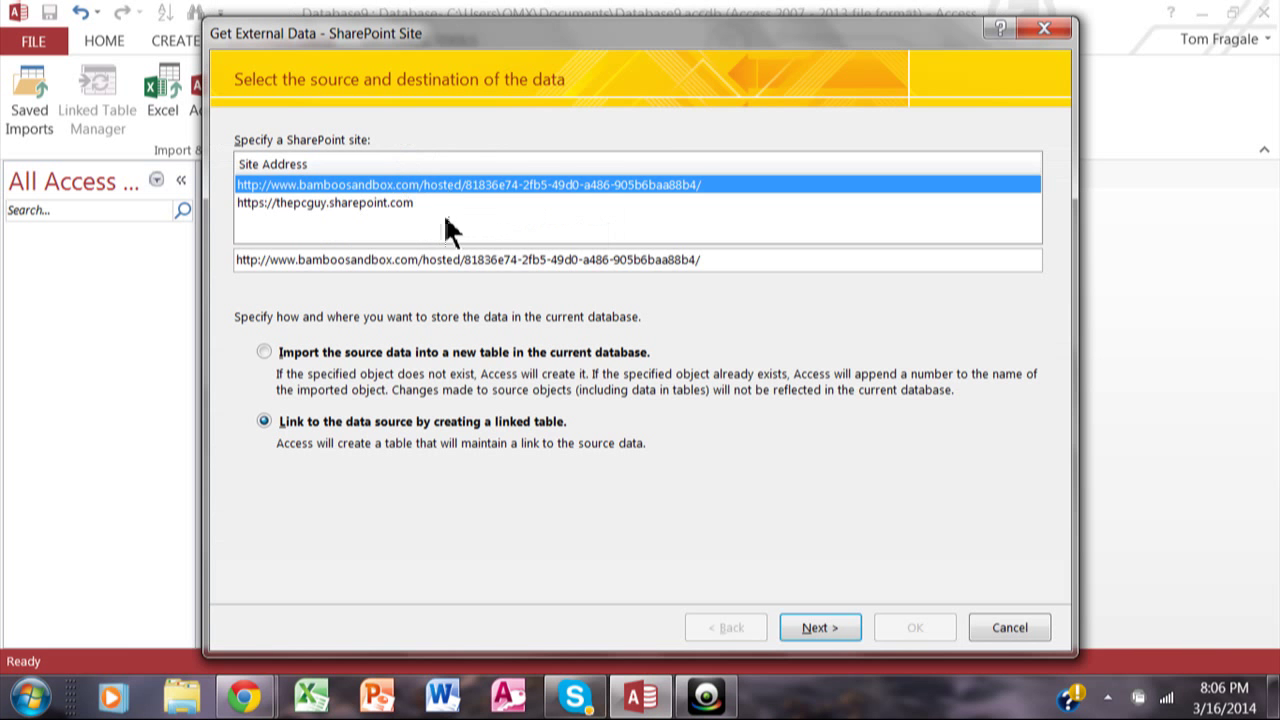
click(386, 201)
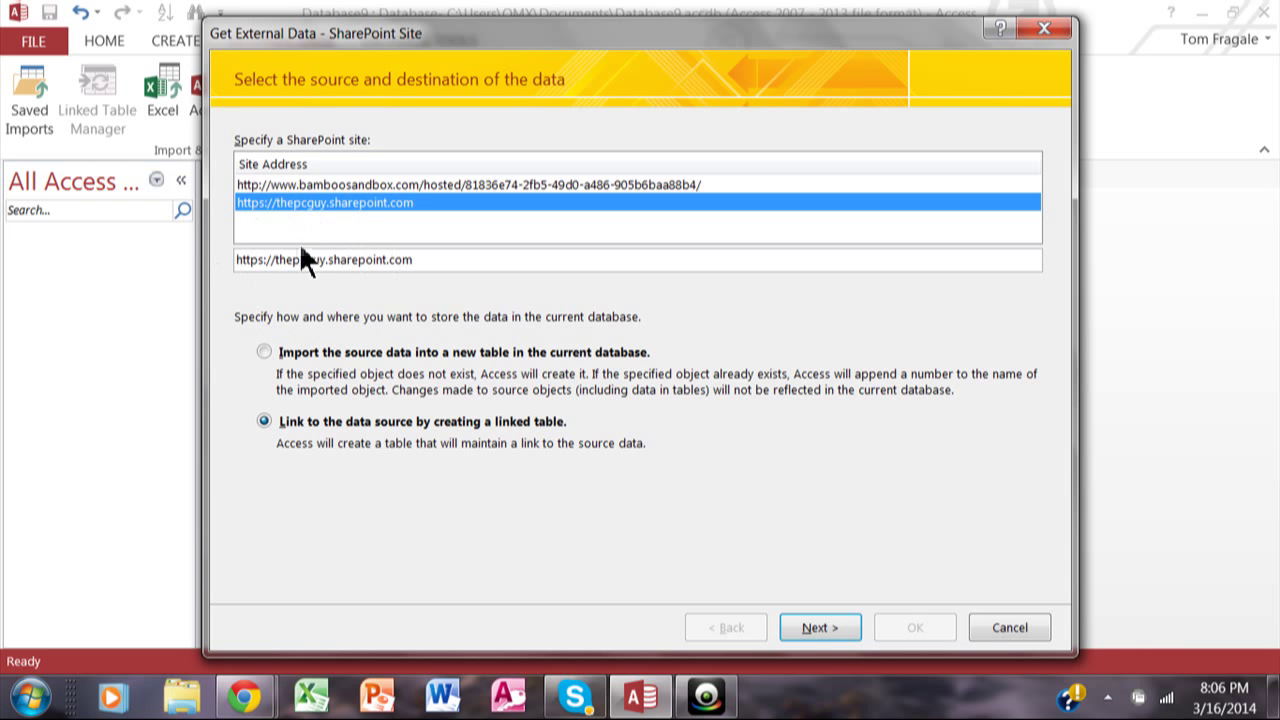
click(431, 261)
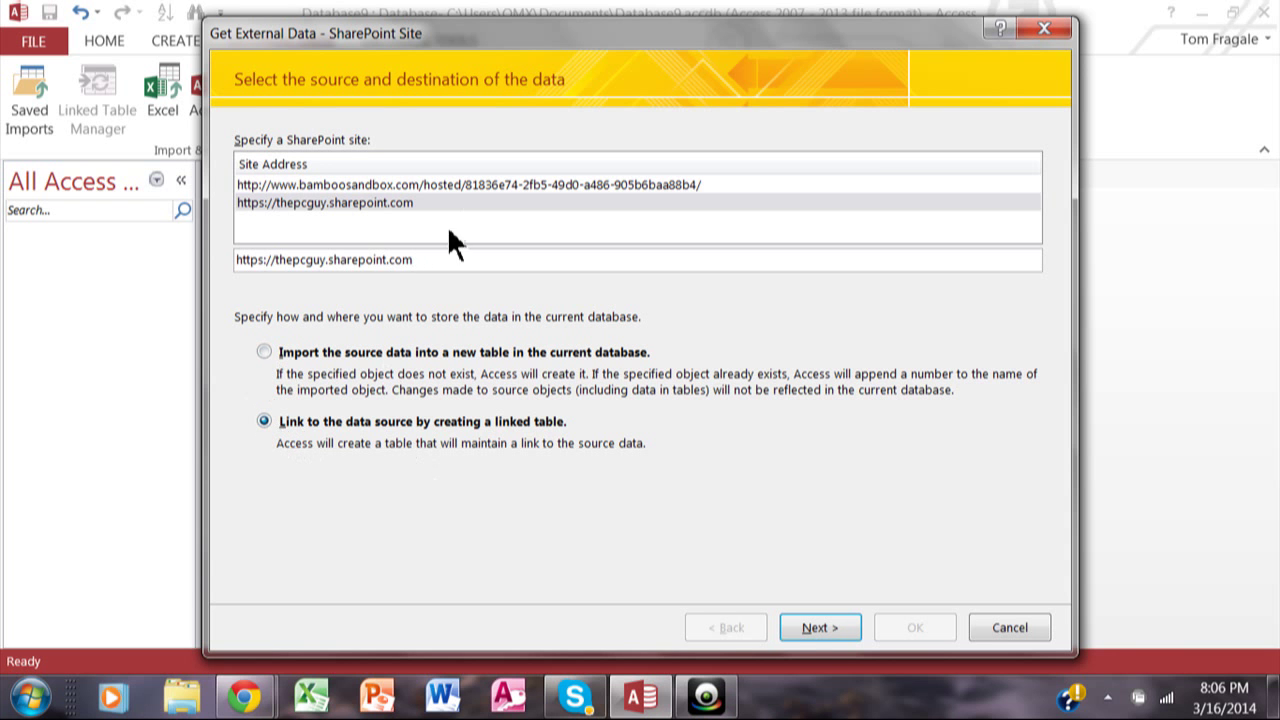
click(405, 210)
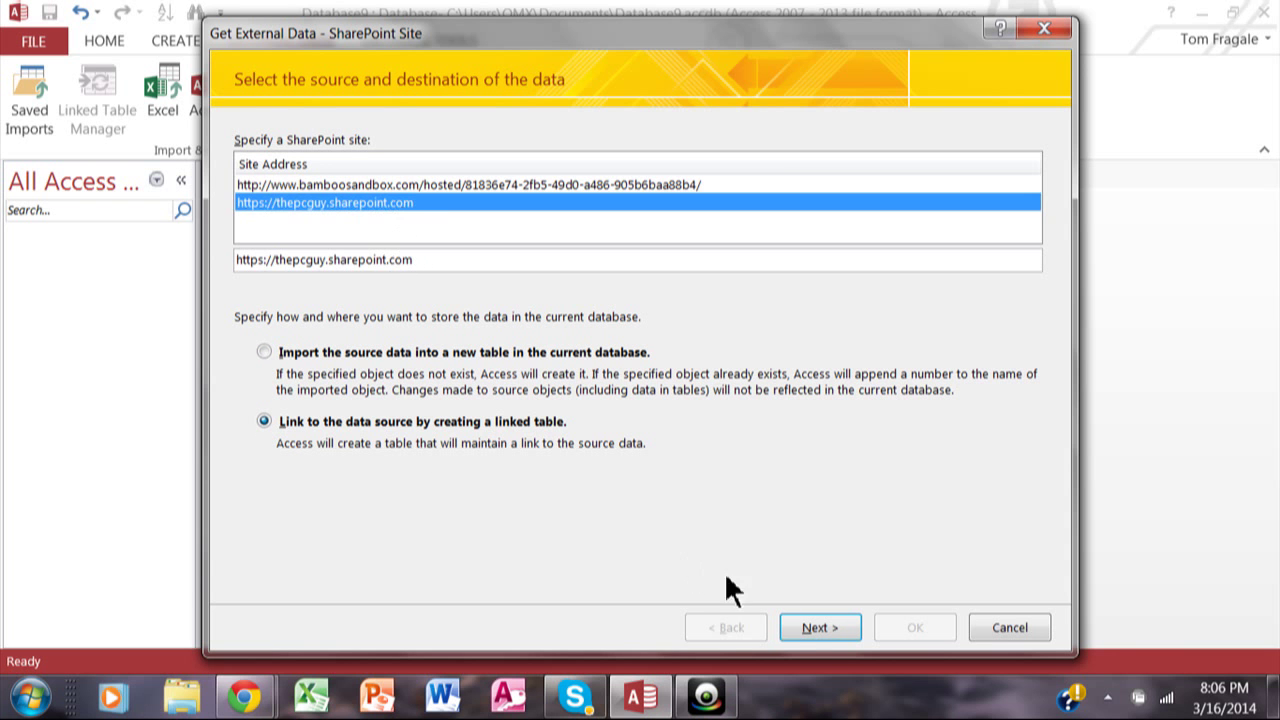
click(819, 627)
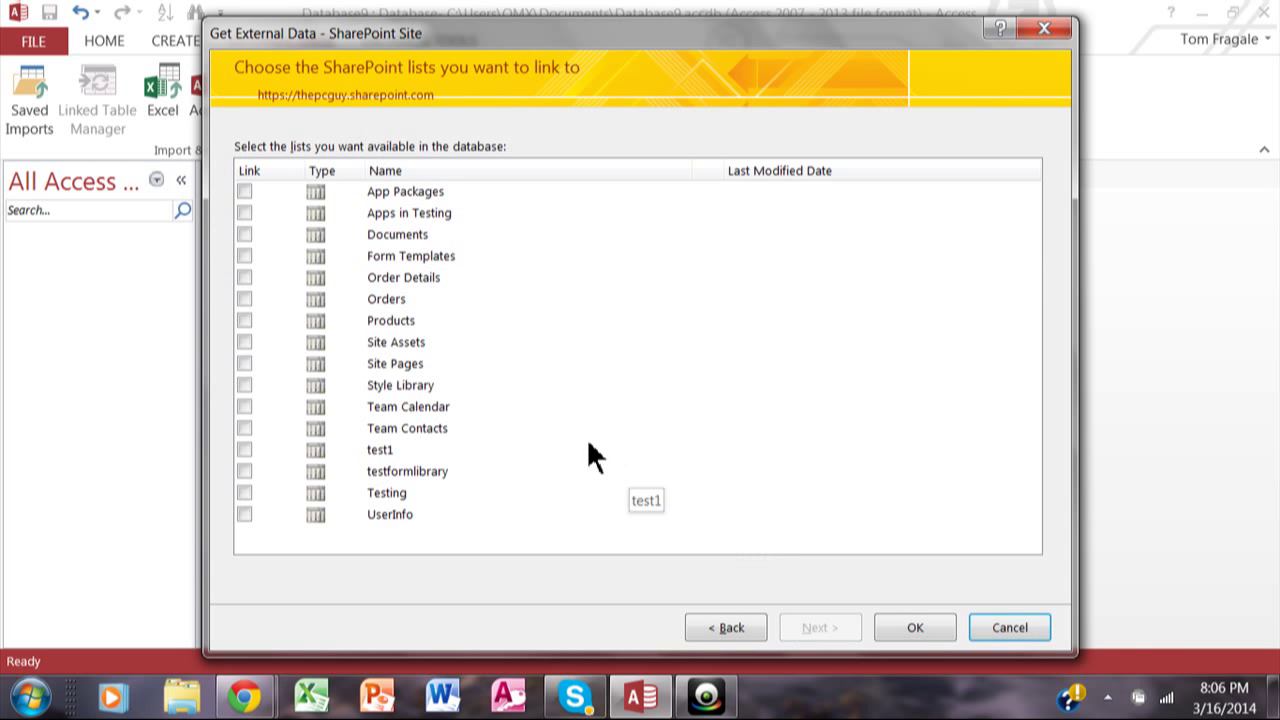
Tick Order Details, Orders and Products in the Link column and confirm
click(244, 277)
click(244, 298)
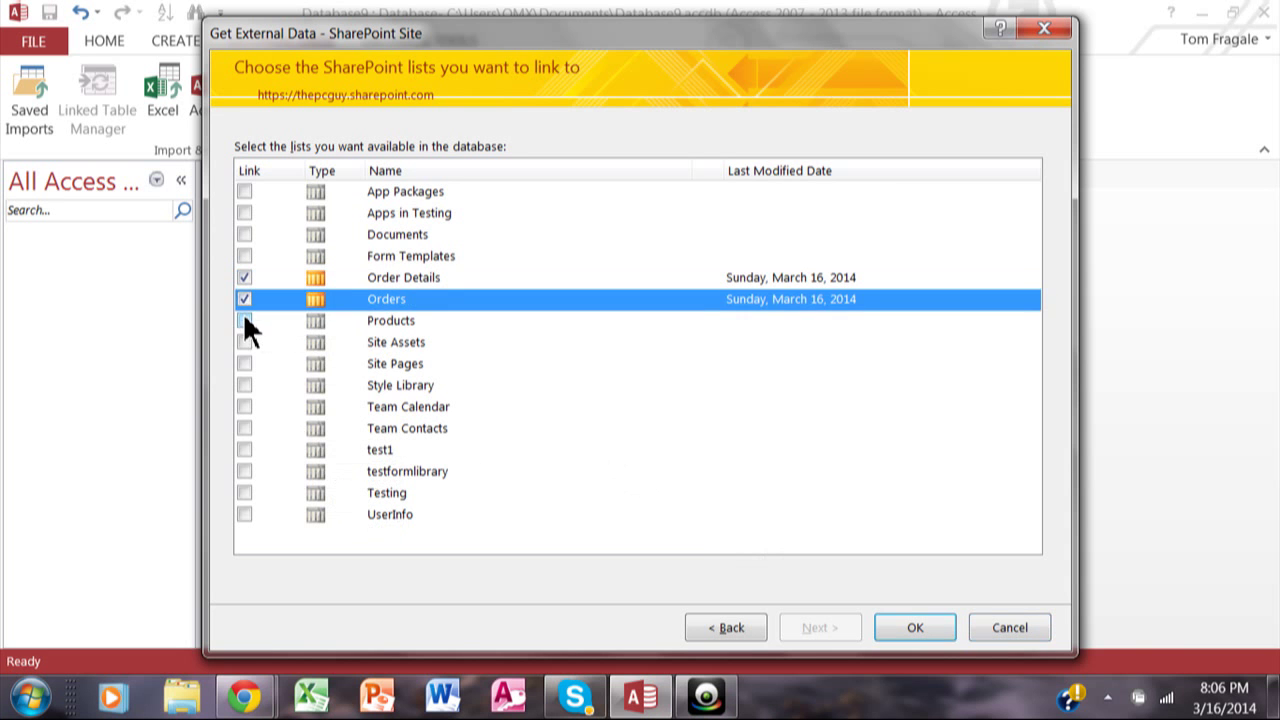
click(244, 320)
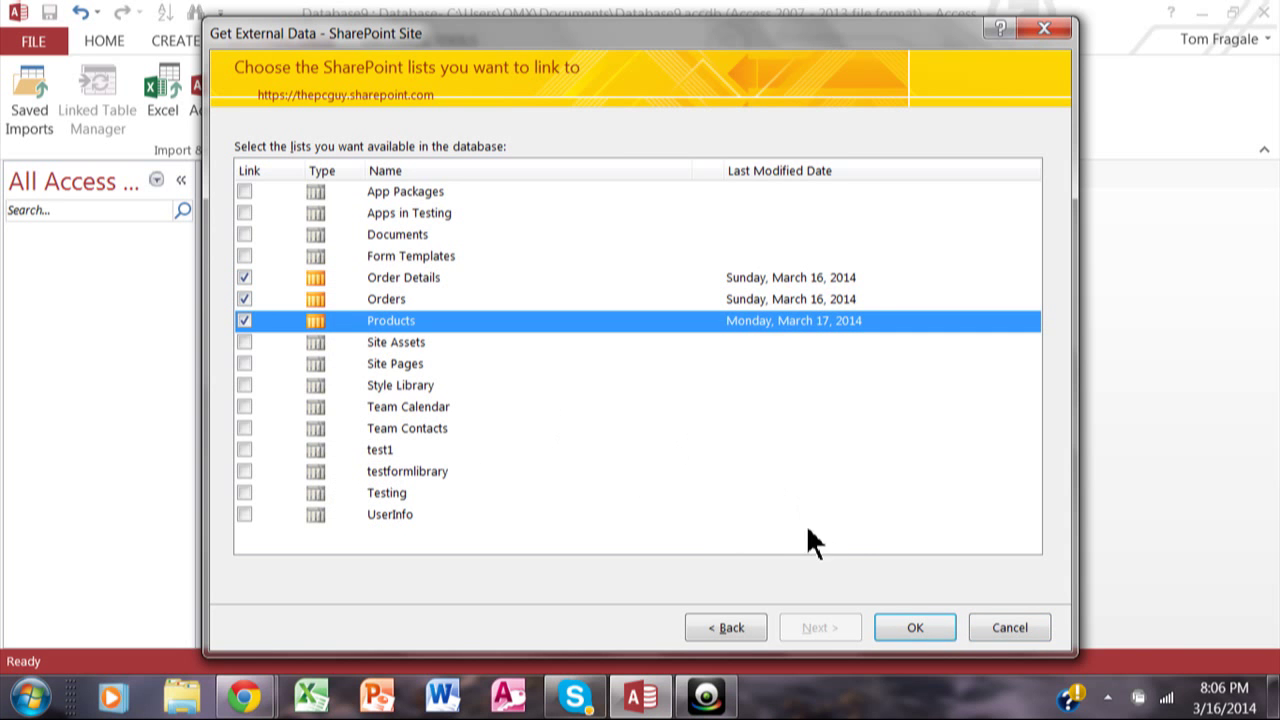
click(901, 623)
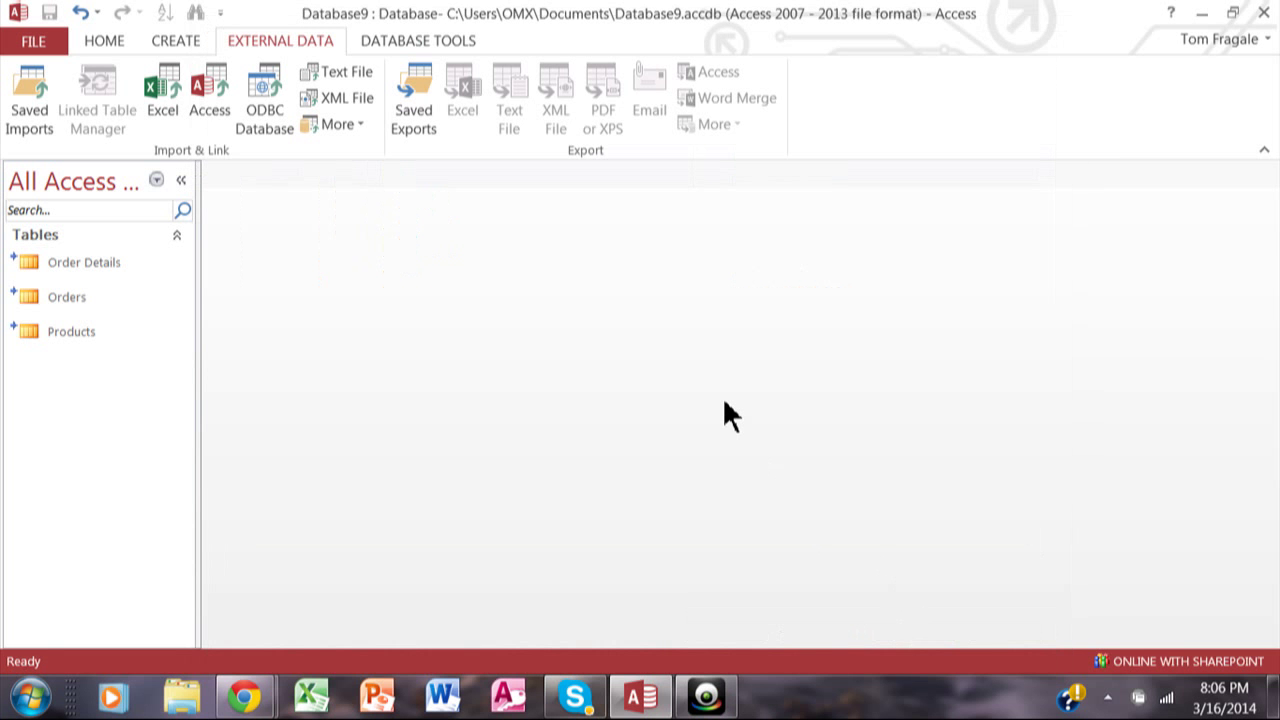
Open the linked Products table and start a new record after its 97 entries
double_click(78, 332)
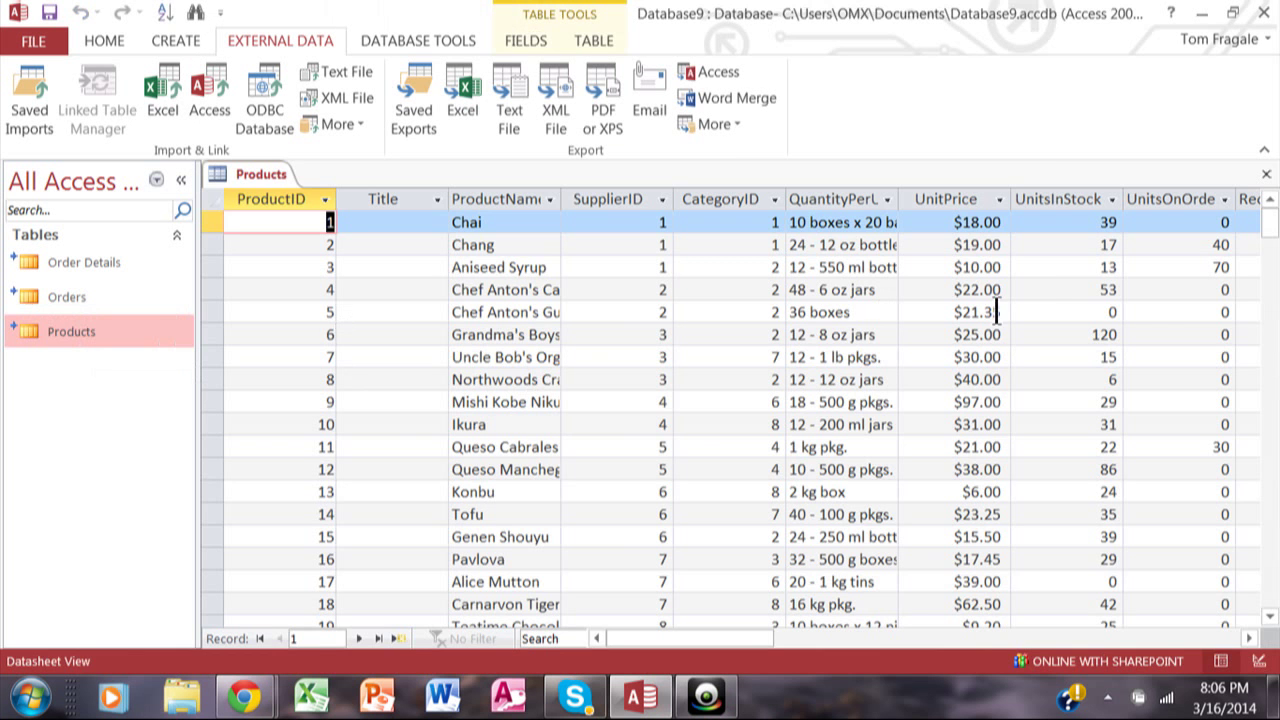
drag(1274, 254, 1274, 254)
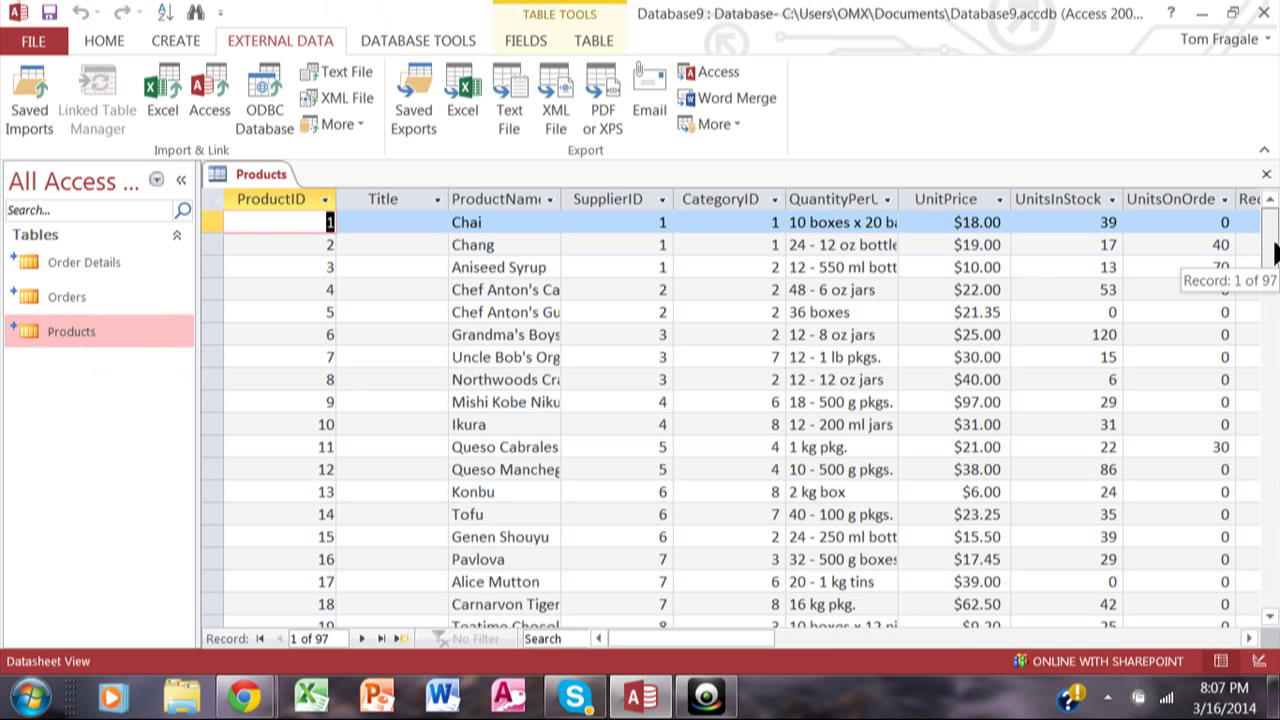
drag(1274, 254, 1272, 346)
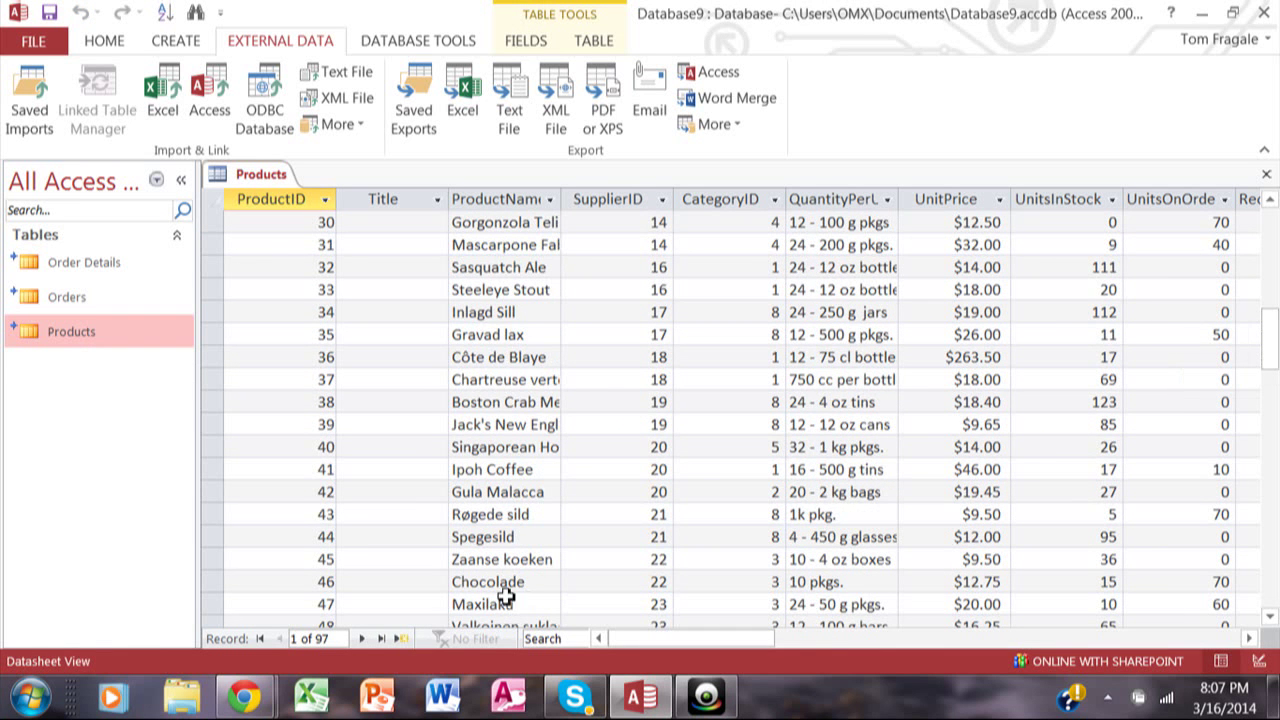
click(403, 638)
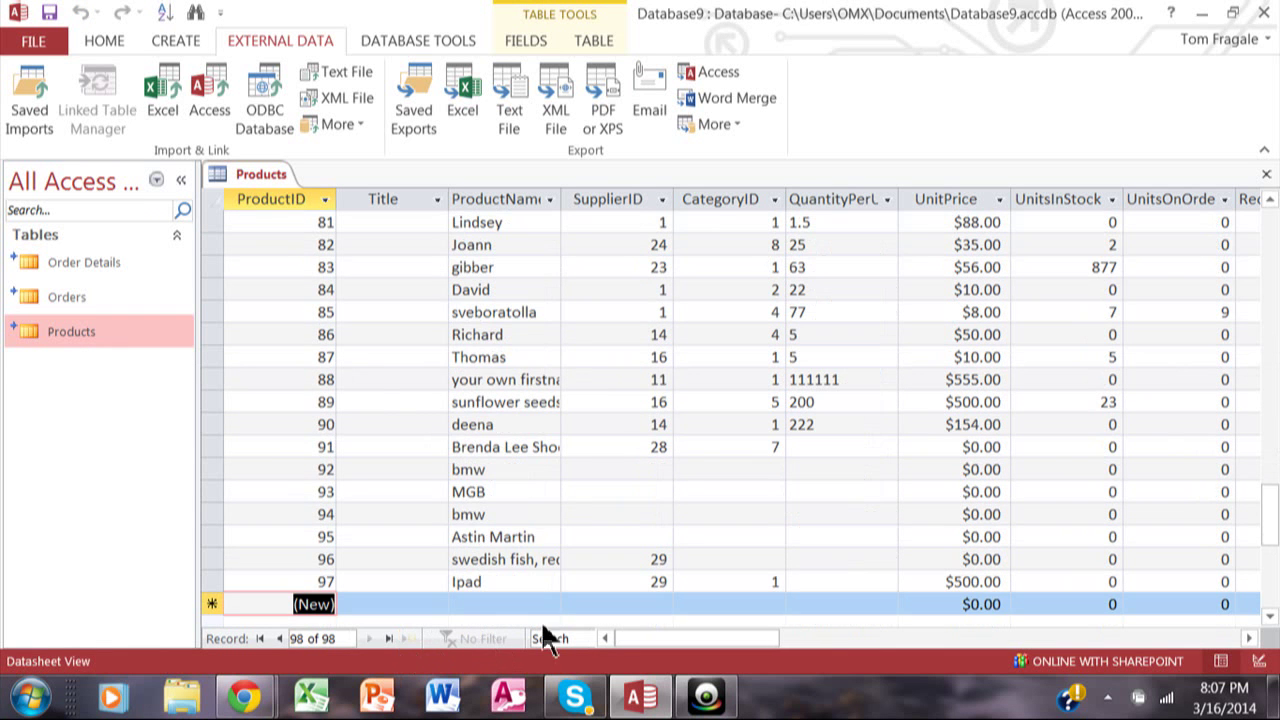
Enter the new record: ProductName Laptop, SupplierID 29, CategoryID 1, UnitPrice 750
key(Tab)
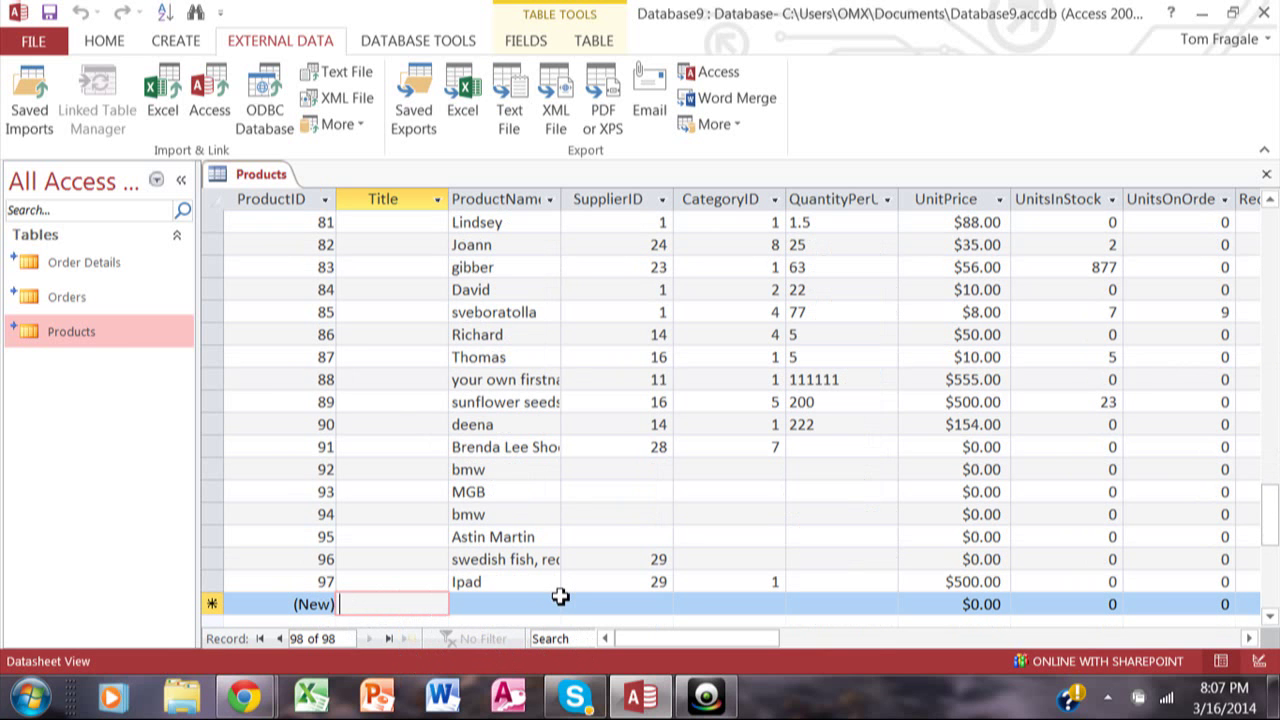
key(Tab)
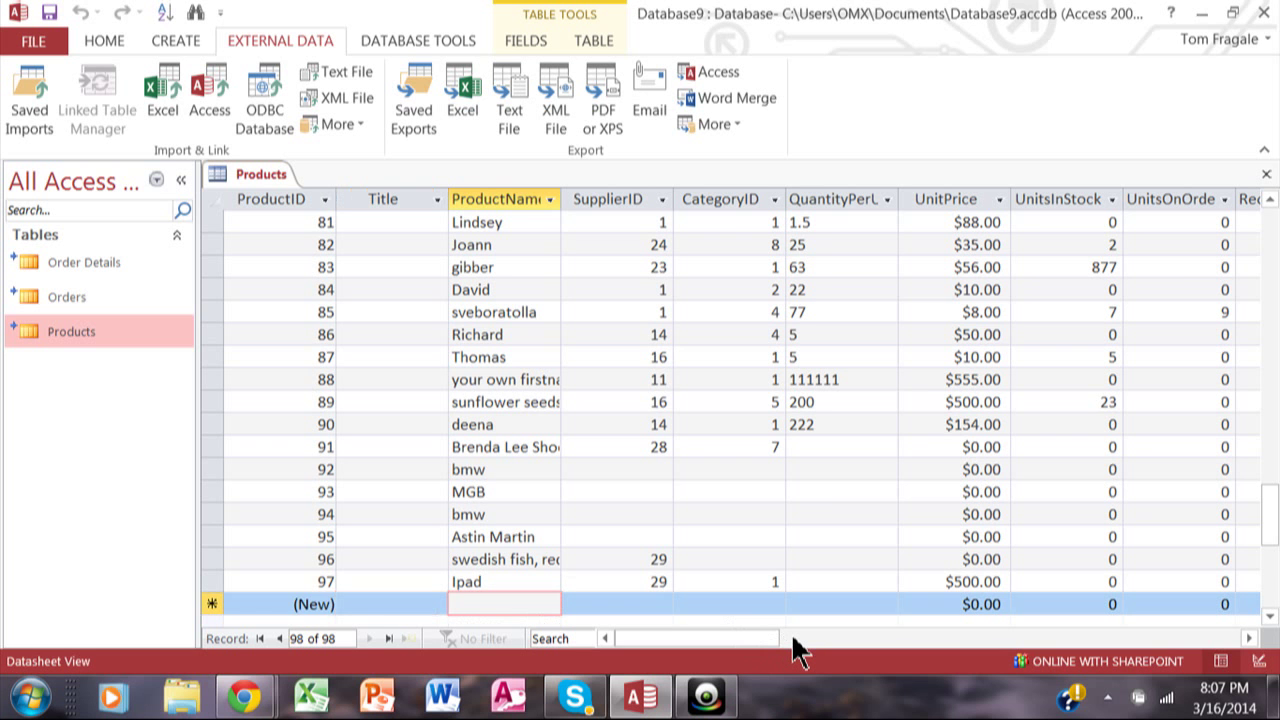
text(N)
key(BackSpace)
text(Laptop)
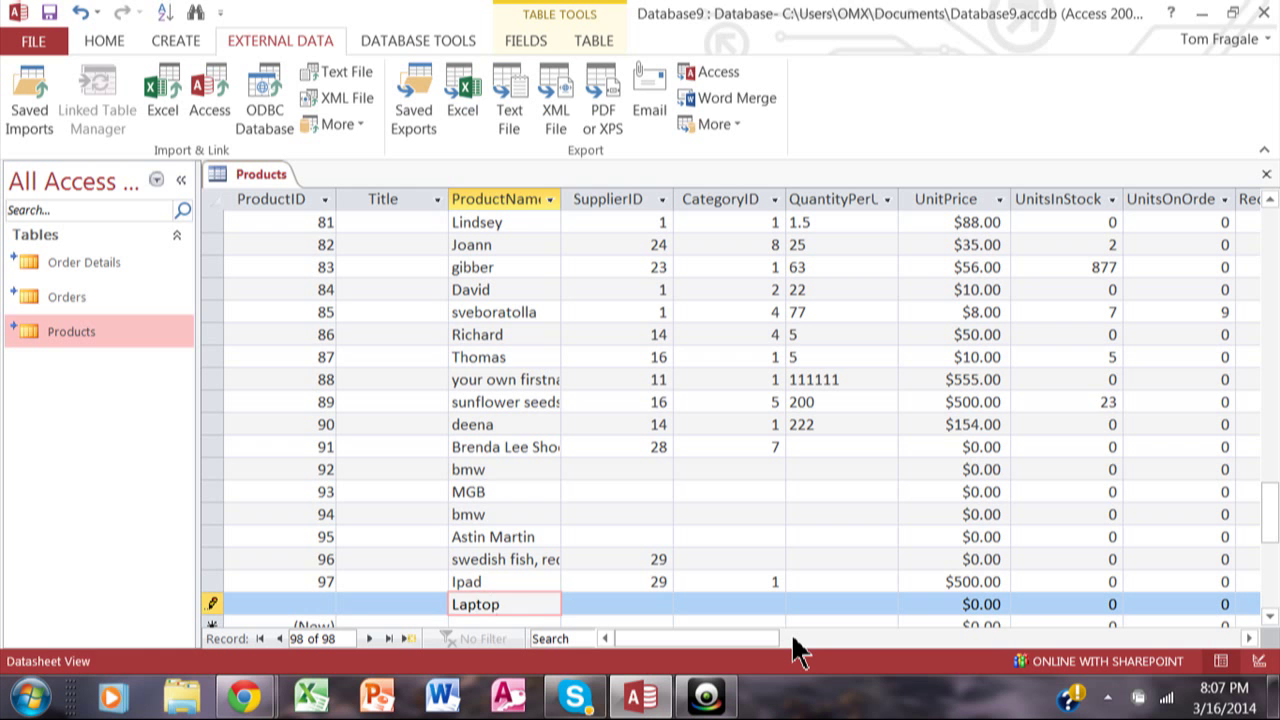
key(Tab)
text(29)
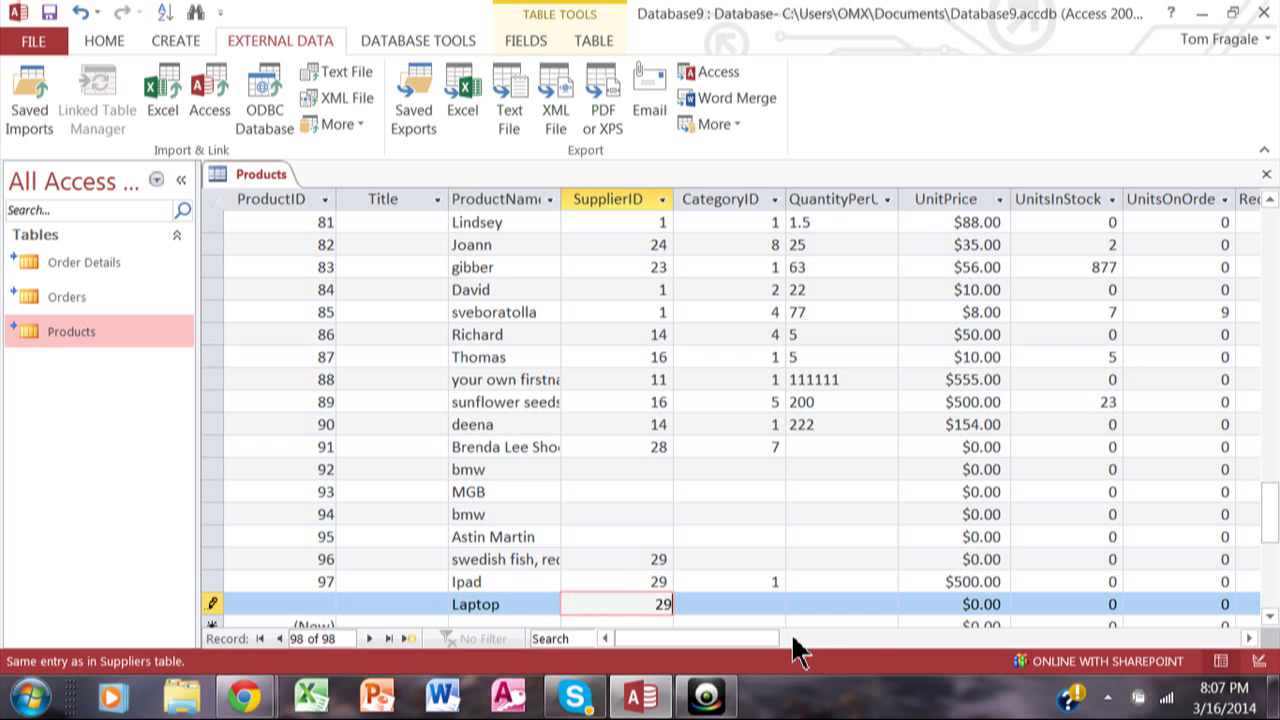
key(Tab)
text(1)
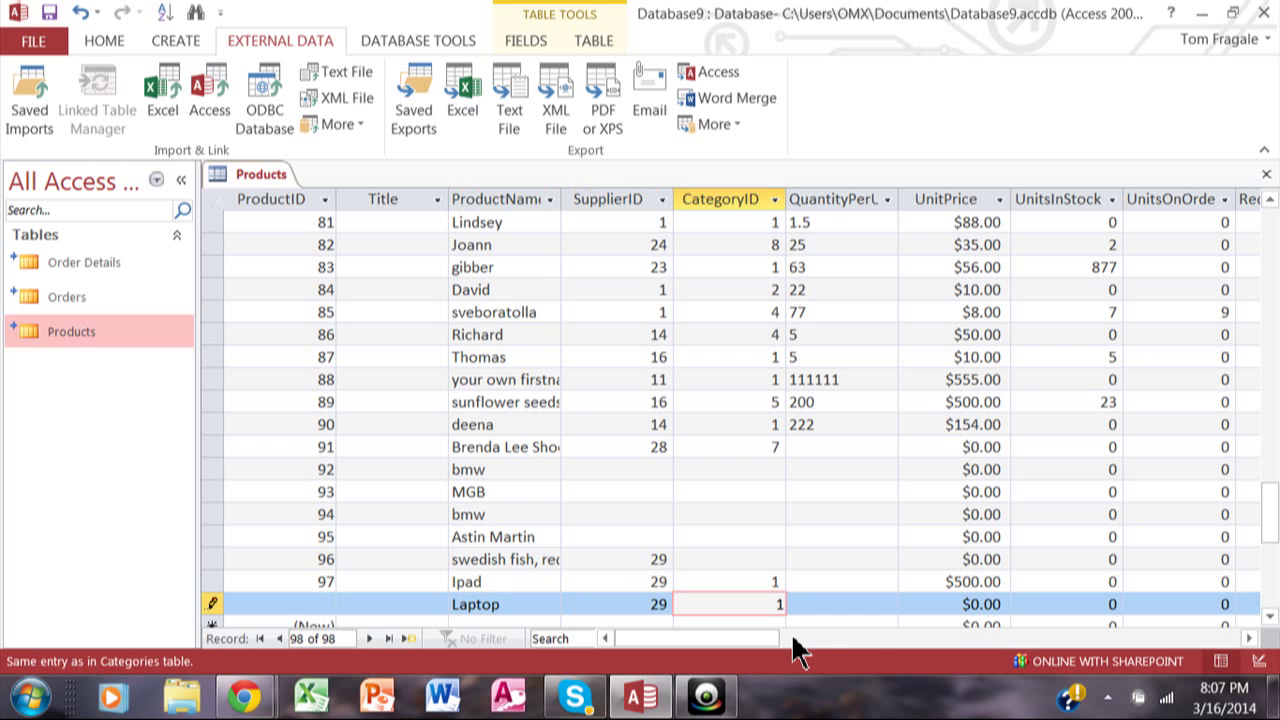
key(Tab)
key(Tab)
text(750)
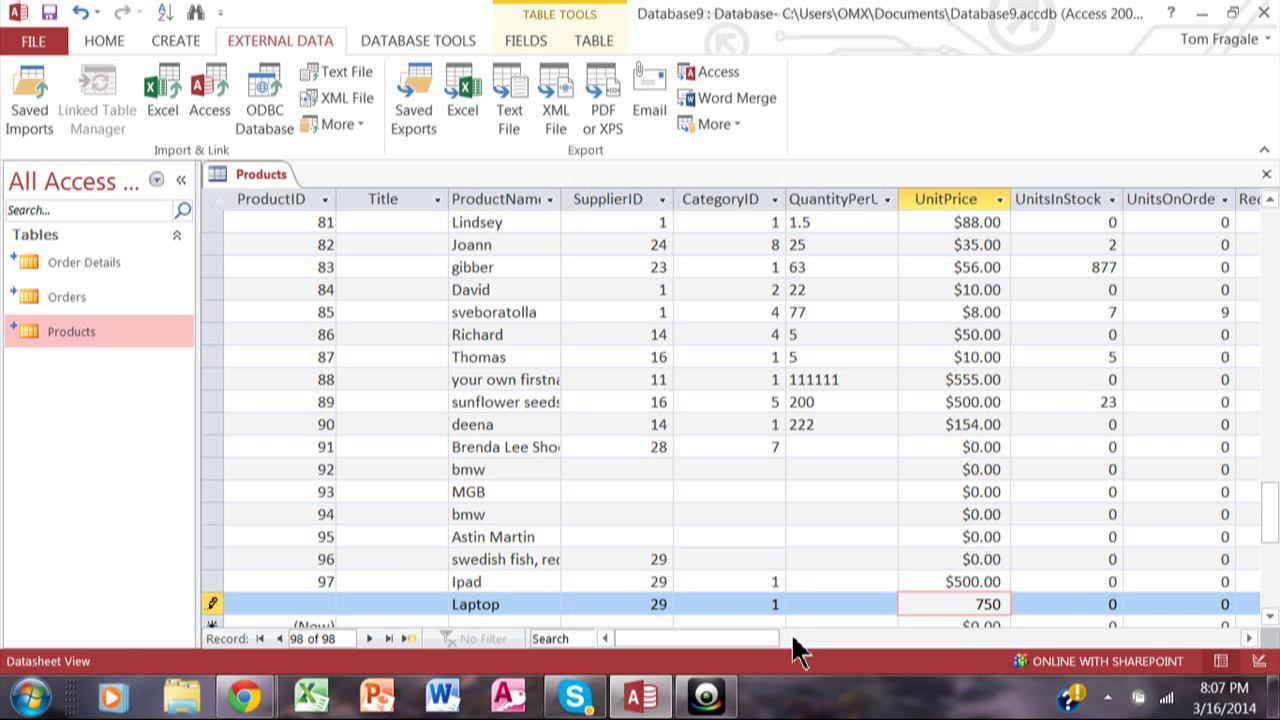
key(Tab)
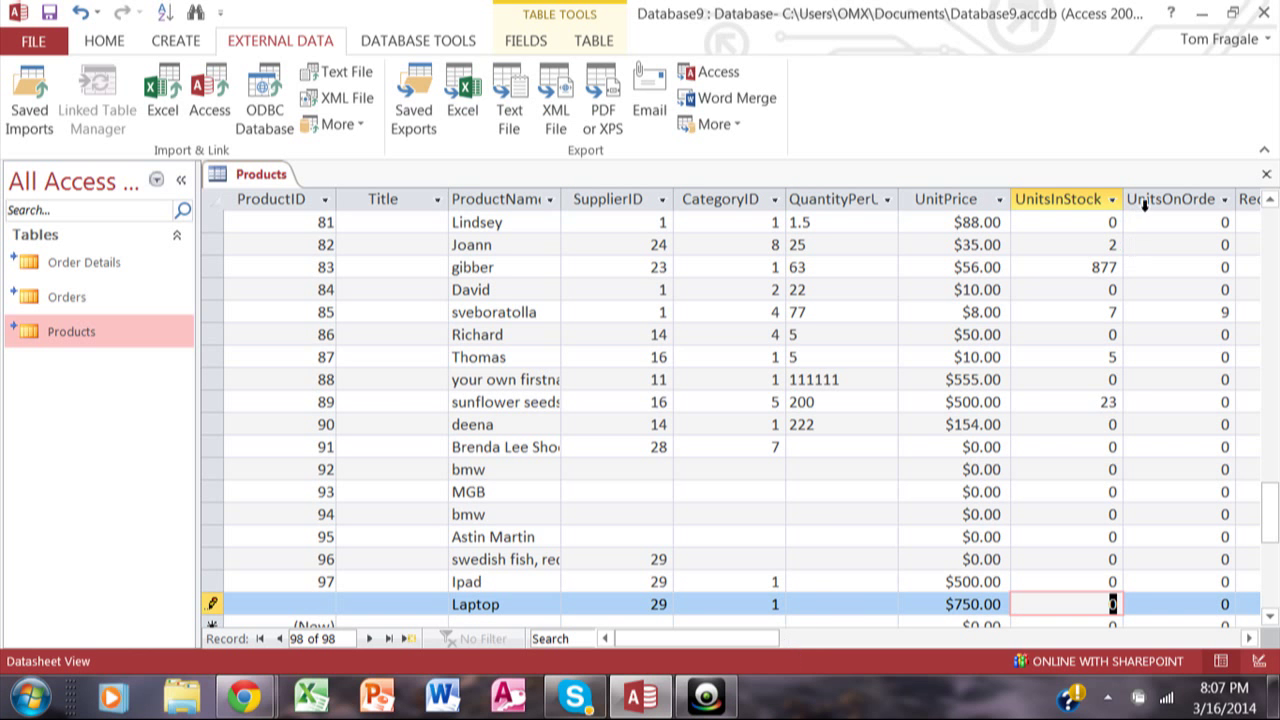
Reopen Products, confirm Laptop is record 98 at $750.00, then close the table
click(1266, 176)
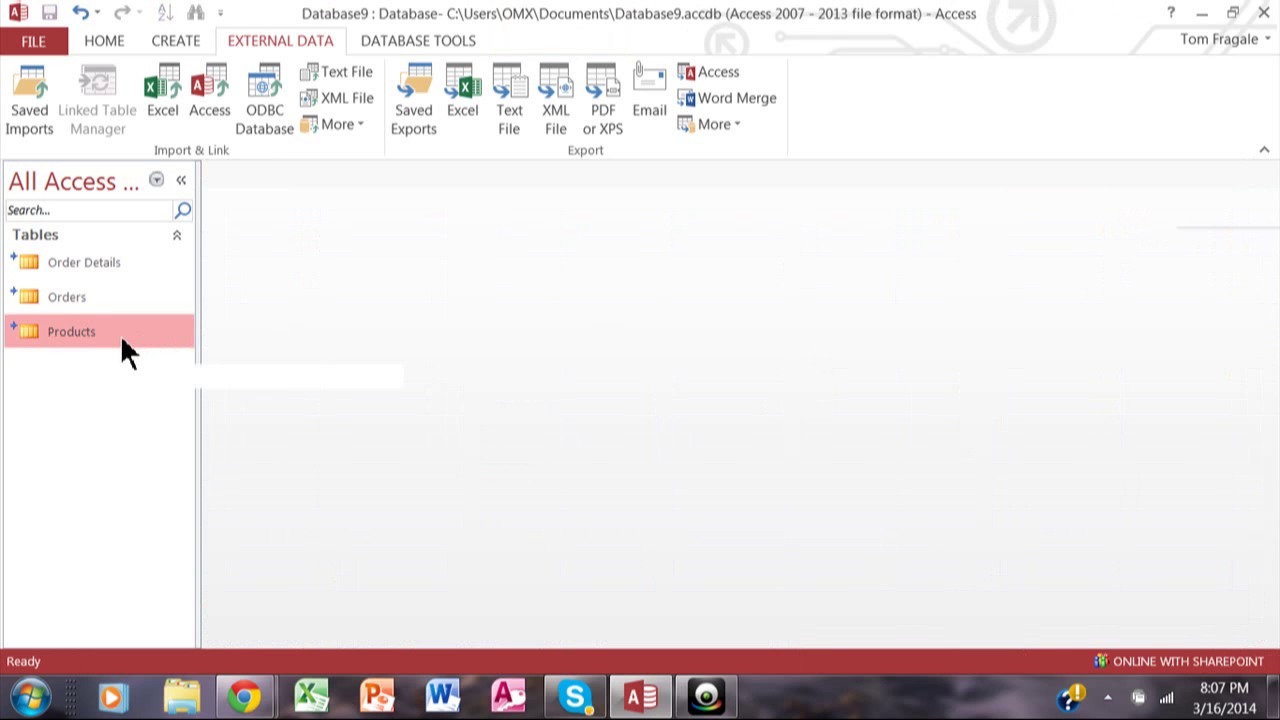
double_click(122, 340)
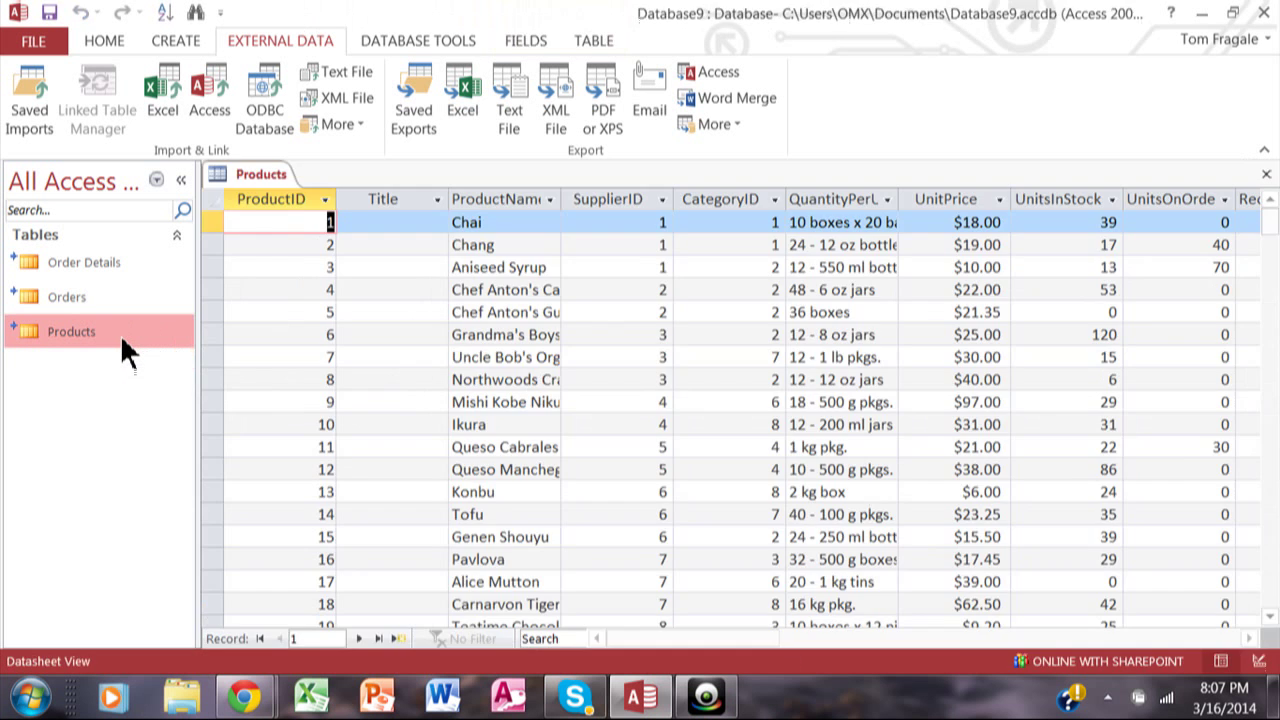
click(381, 645)
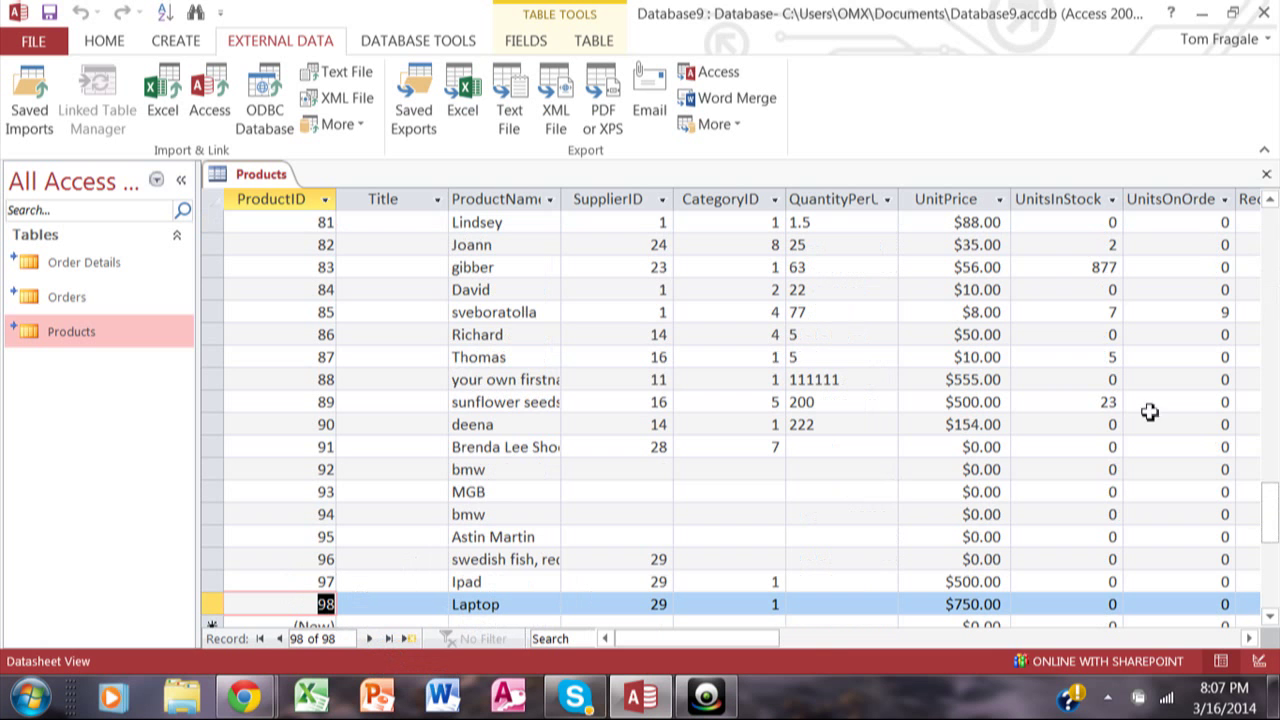
click(1266, 175)
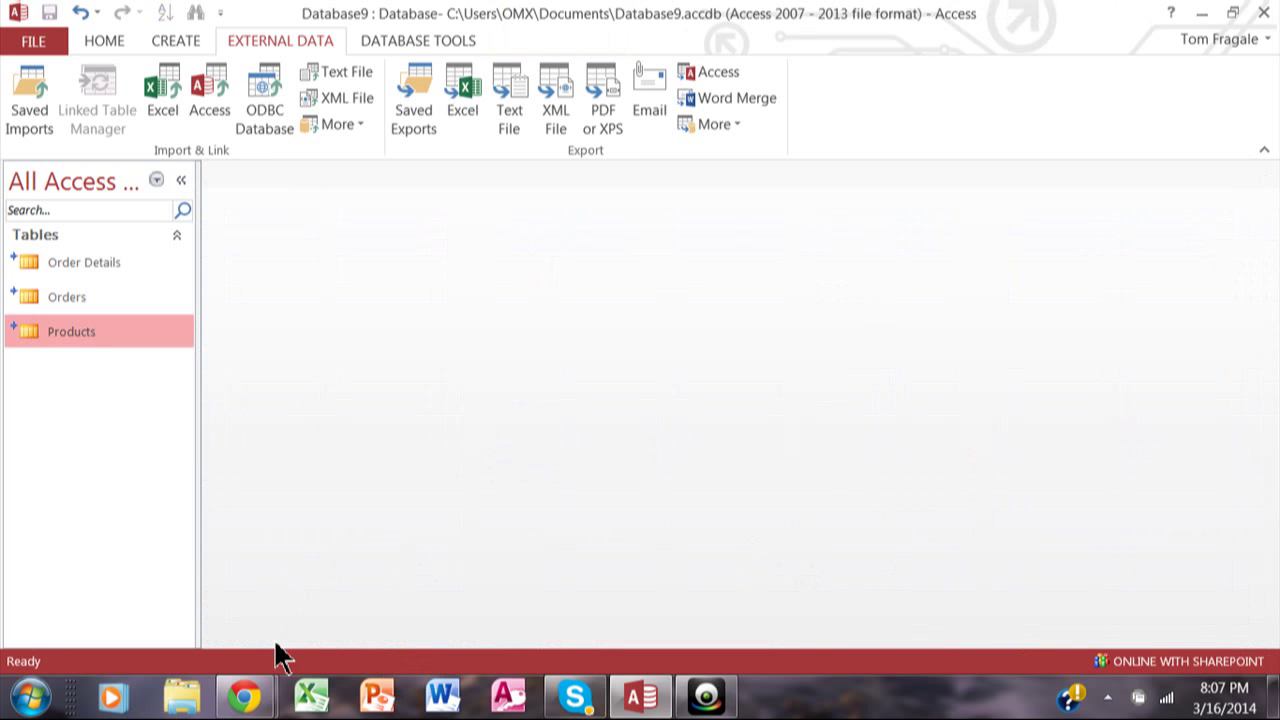
mouse_move(241, 703)
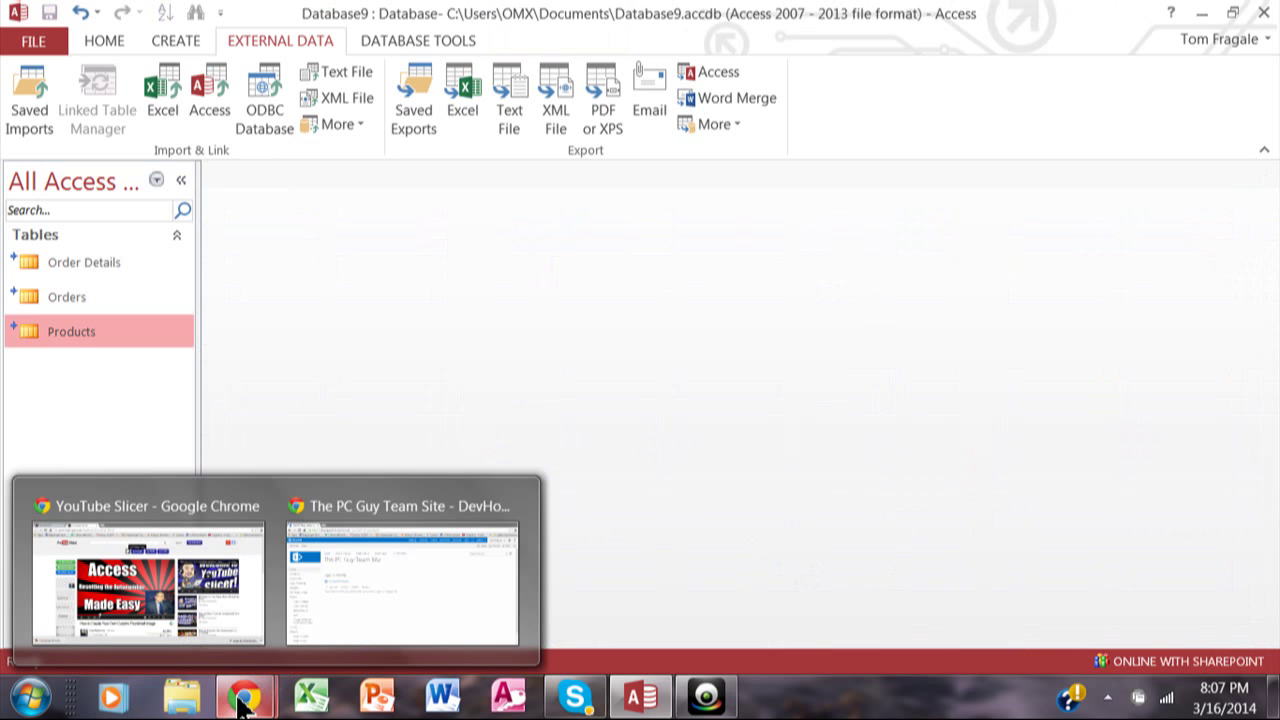
Switch to the SharePoint team site in the browser and open the Products list
click(362, 506)
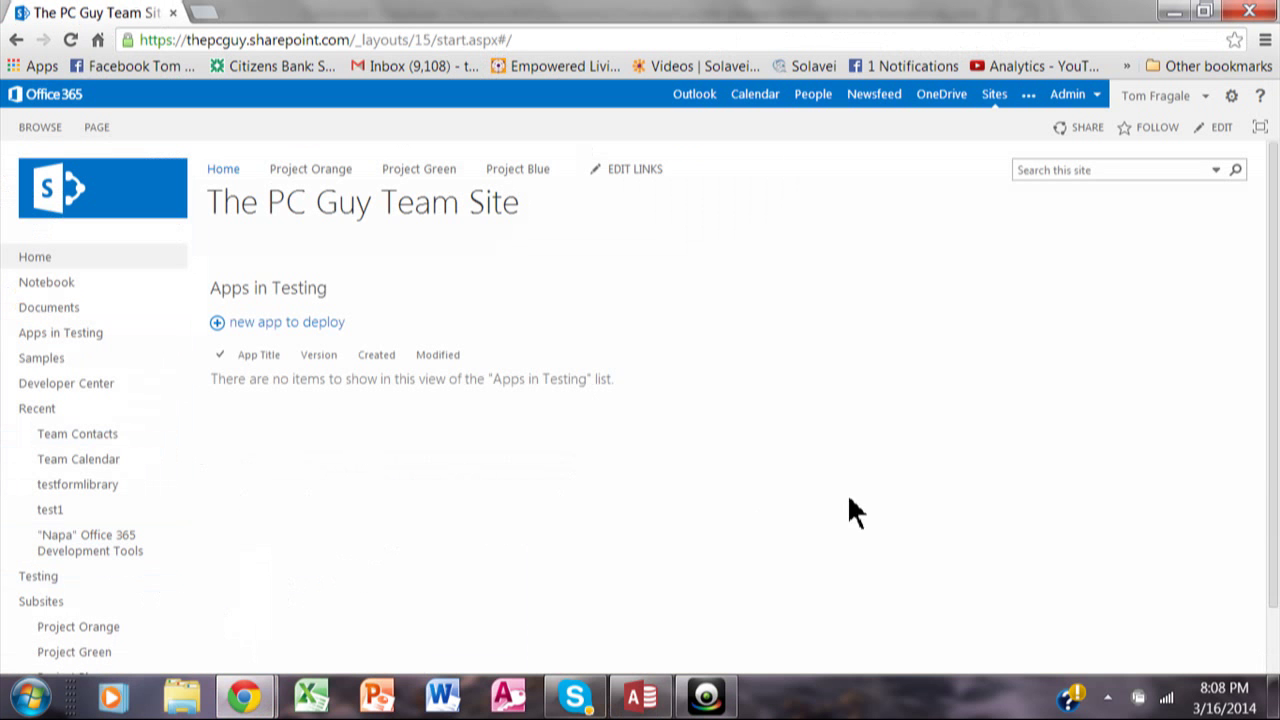
scroll(870, 565, down, 2)
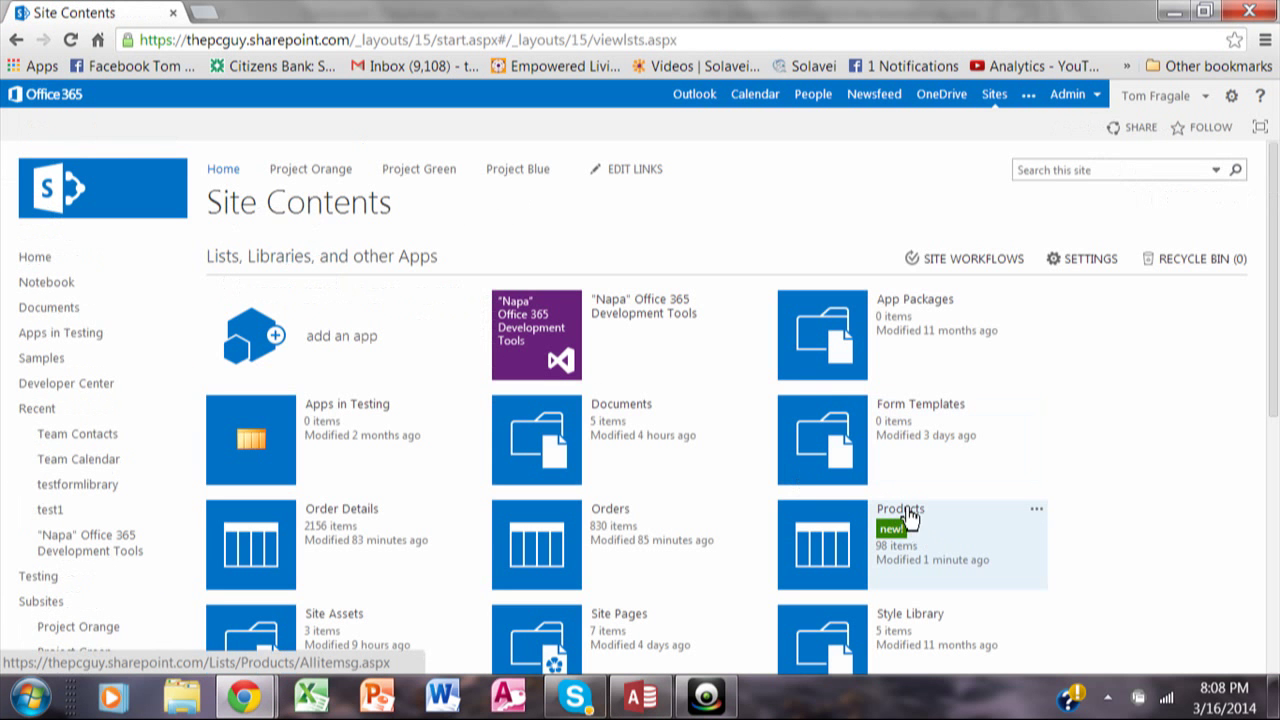
click(908, 514)
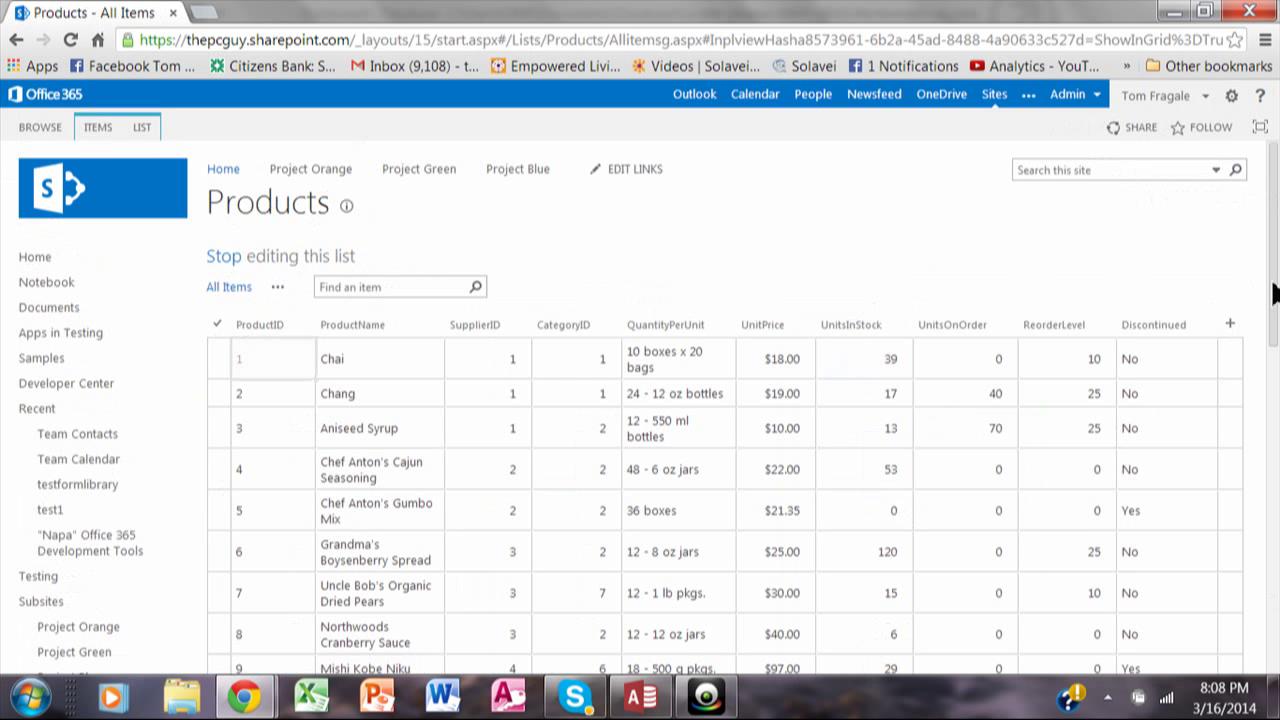
Page to items 91–98 and select the Laptop's $750.00 price cell
drag(1272, 295, 1262, 700)
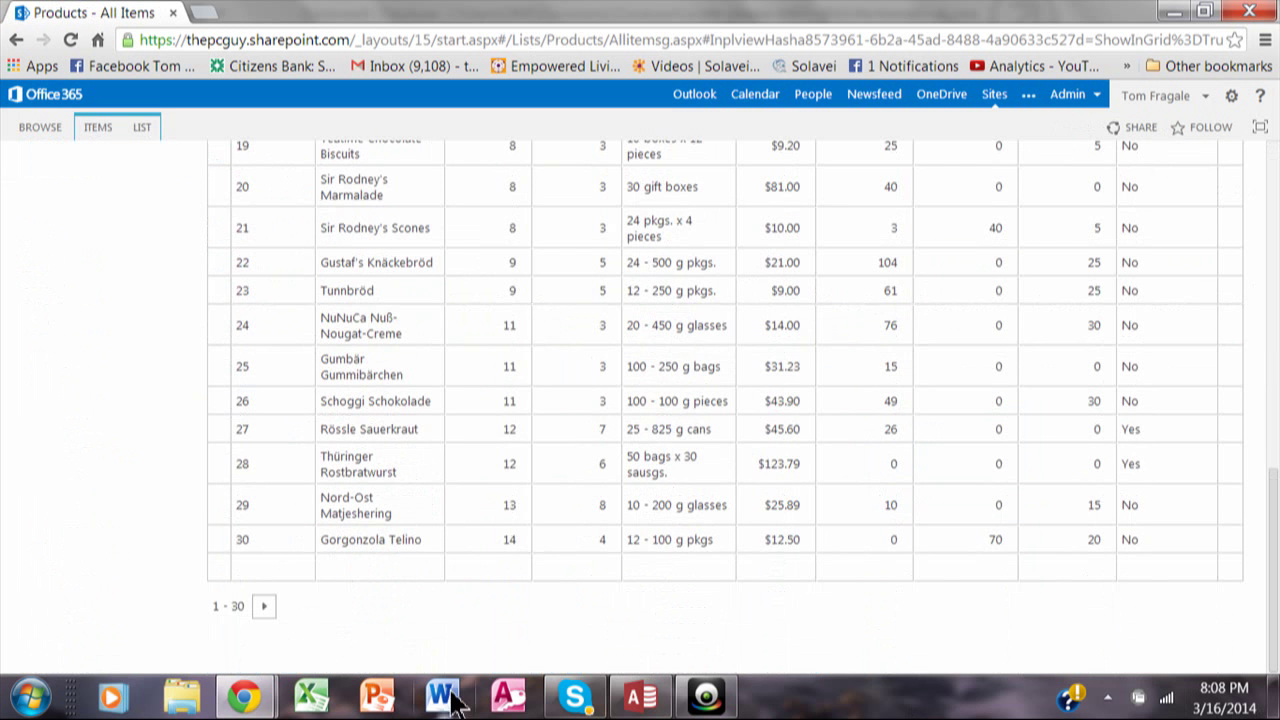
click(266, 607)
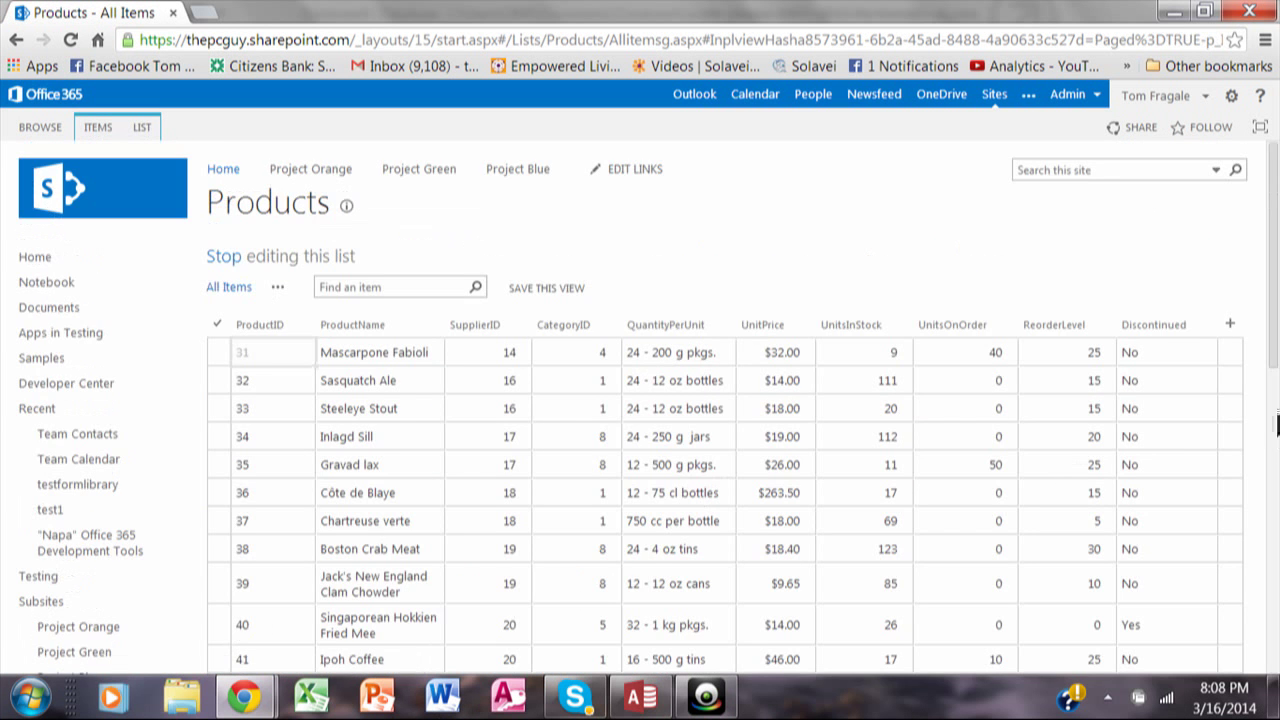
drag(1272, 270, 1272, 700)
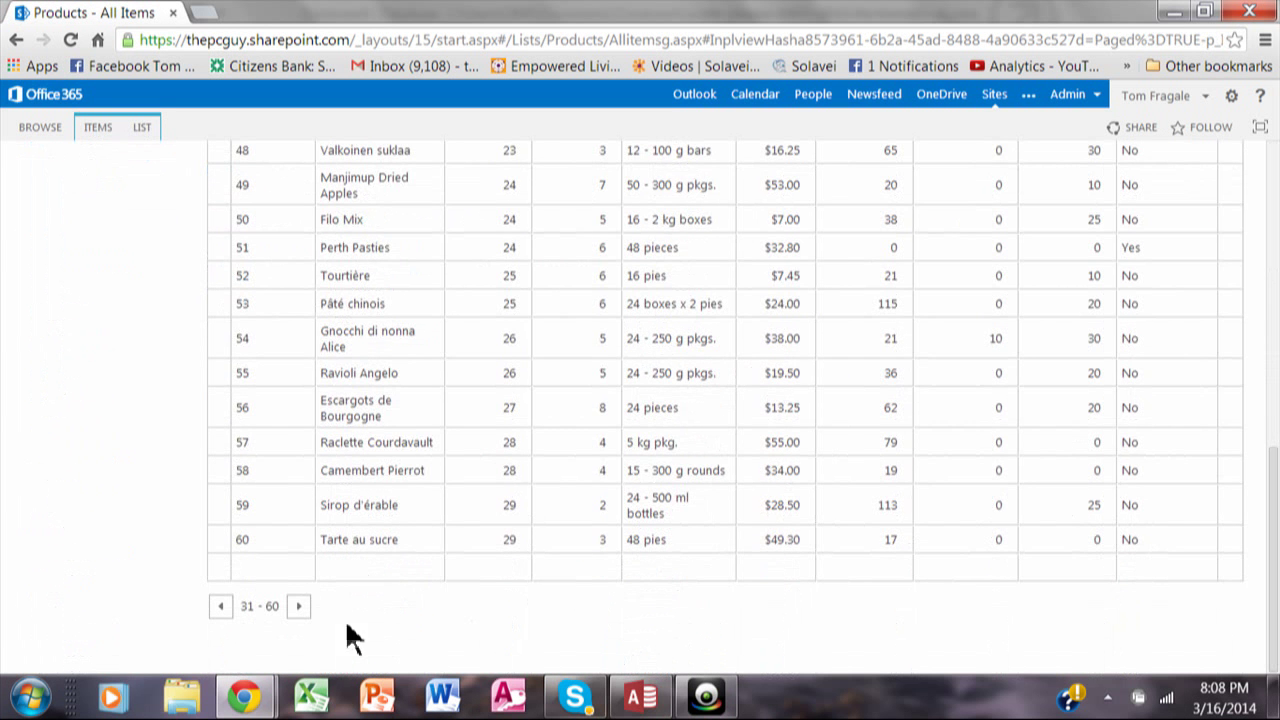
click(298, 606)
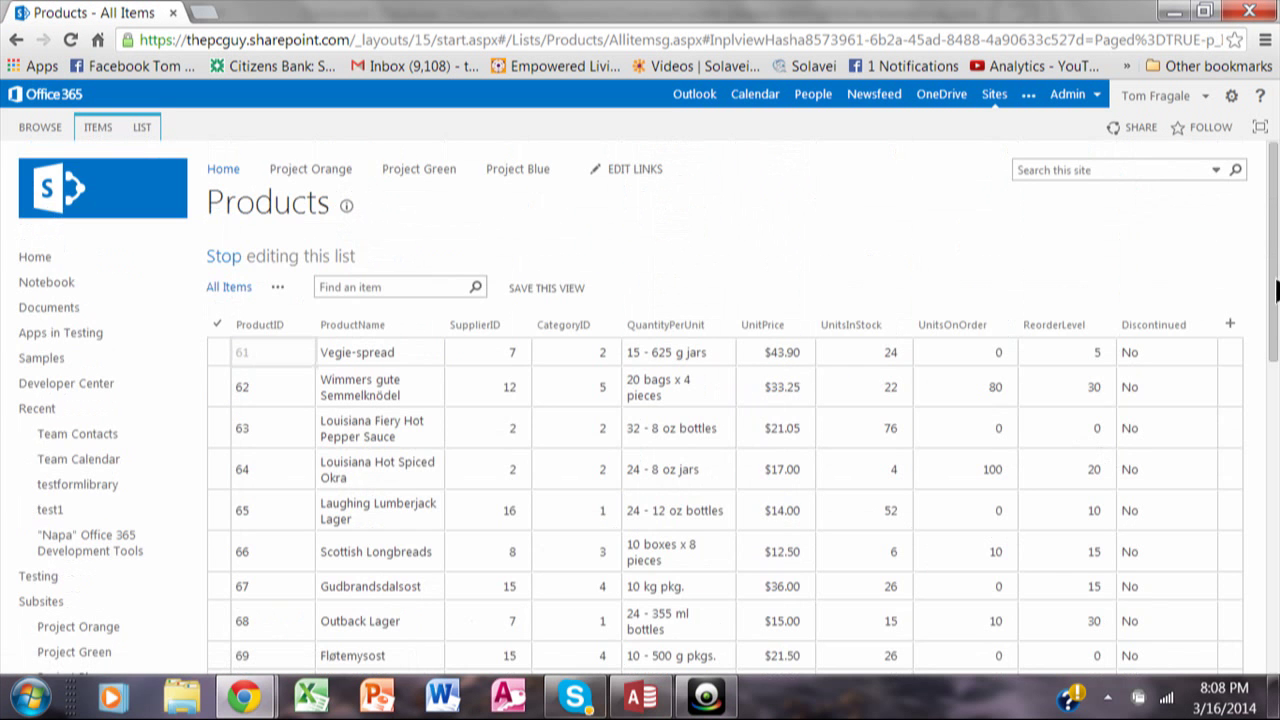
scroll(1145, 648, down, 10)
click(298, 606)
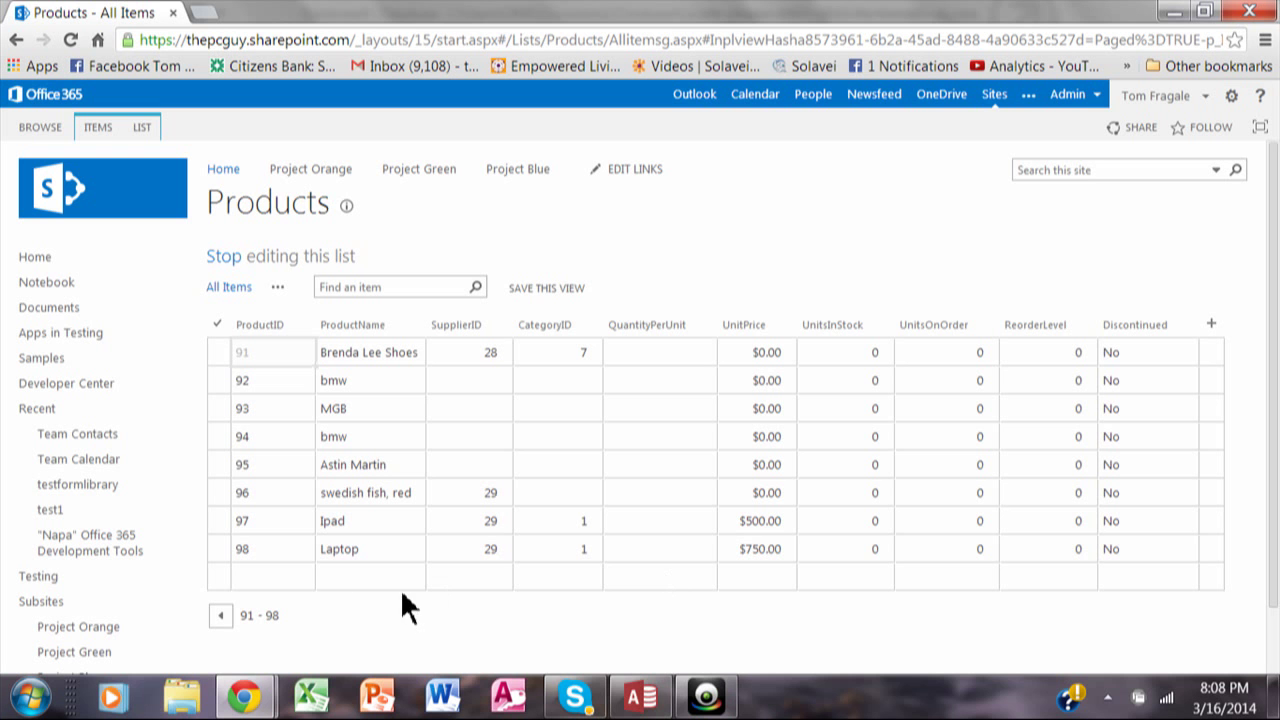
click(281, 576)
click(774, 556)
Change the Laptop's unit price in the SharePoint list from $750.00 to 1000.00
click(774, 556)
drag(774, 556, 673, 560)
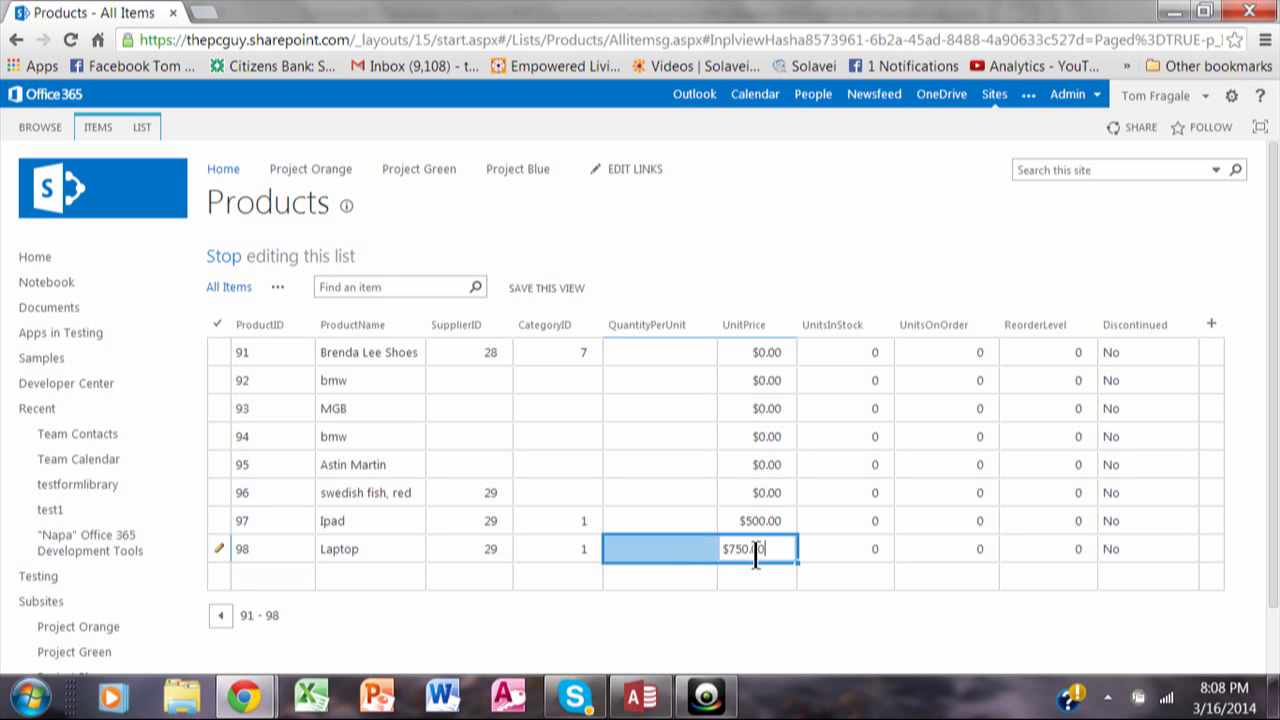
key(BackSpace)
key(BackSpace)
key(BackSpace)
key(BackSpace)
key(BackSpace)
key(BackSpace)
text(1000.00)
key(Tab)
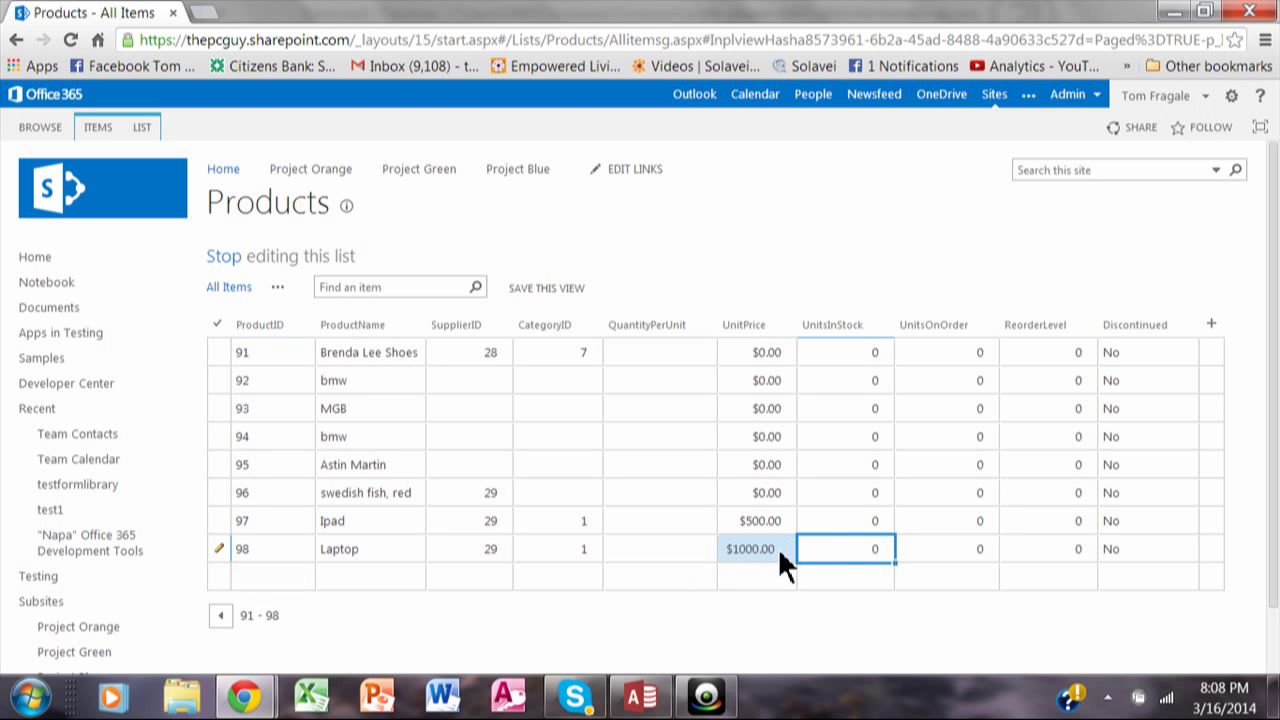
Set the Laptop's UnitsInStock to 0, save the list edits, and go back to the team site home
key(BackSpace)
text(0)
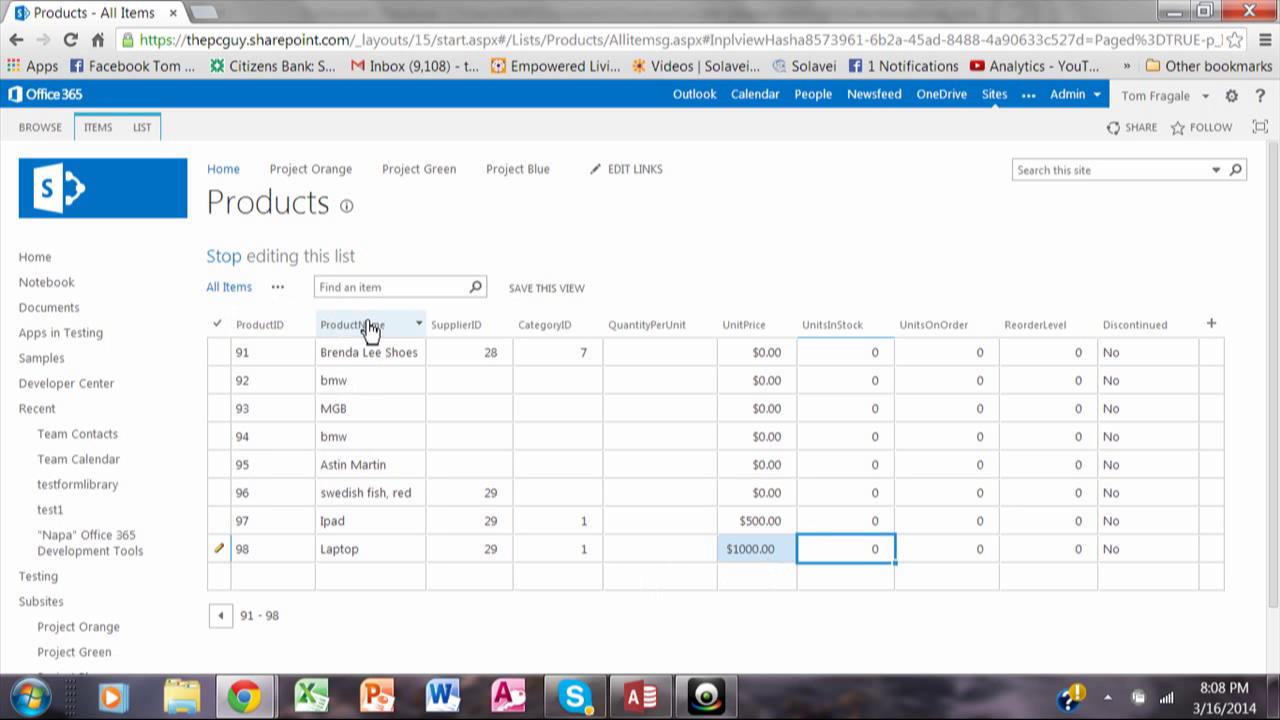
click(226, 260)
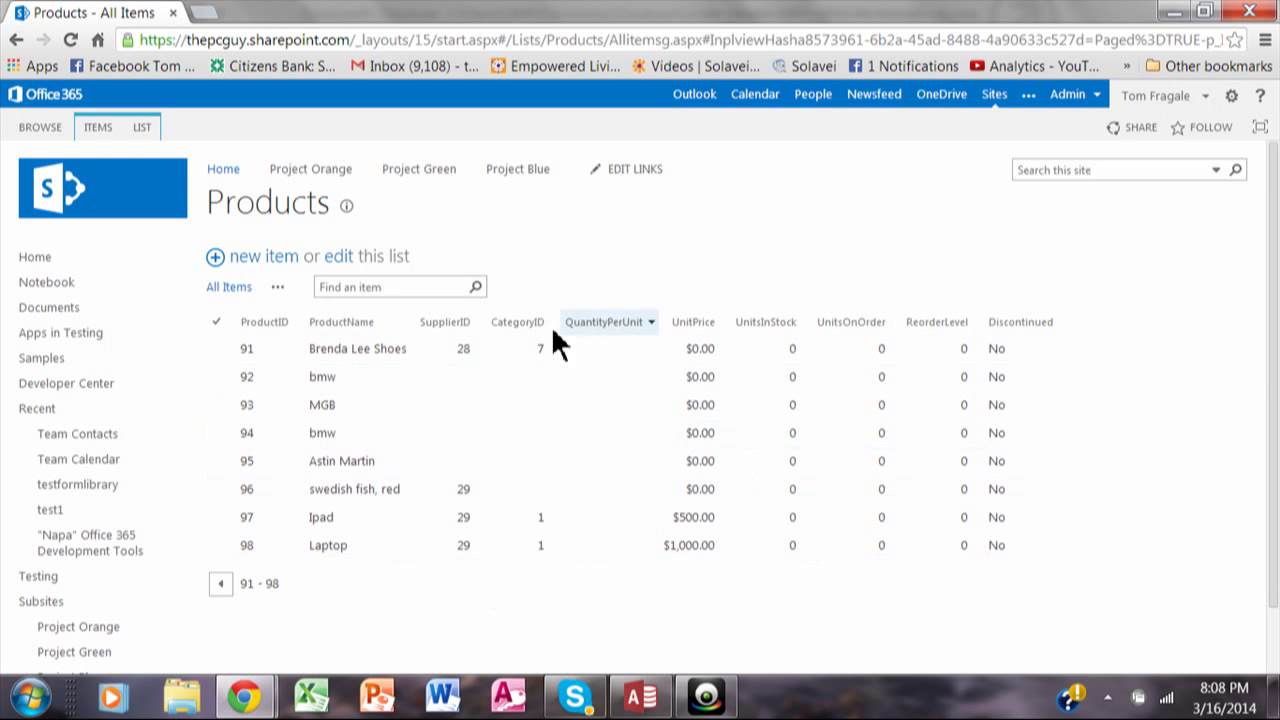
click(231, 178)
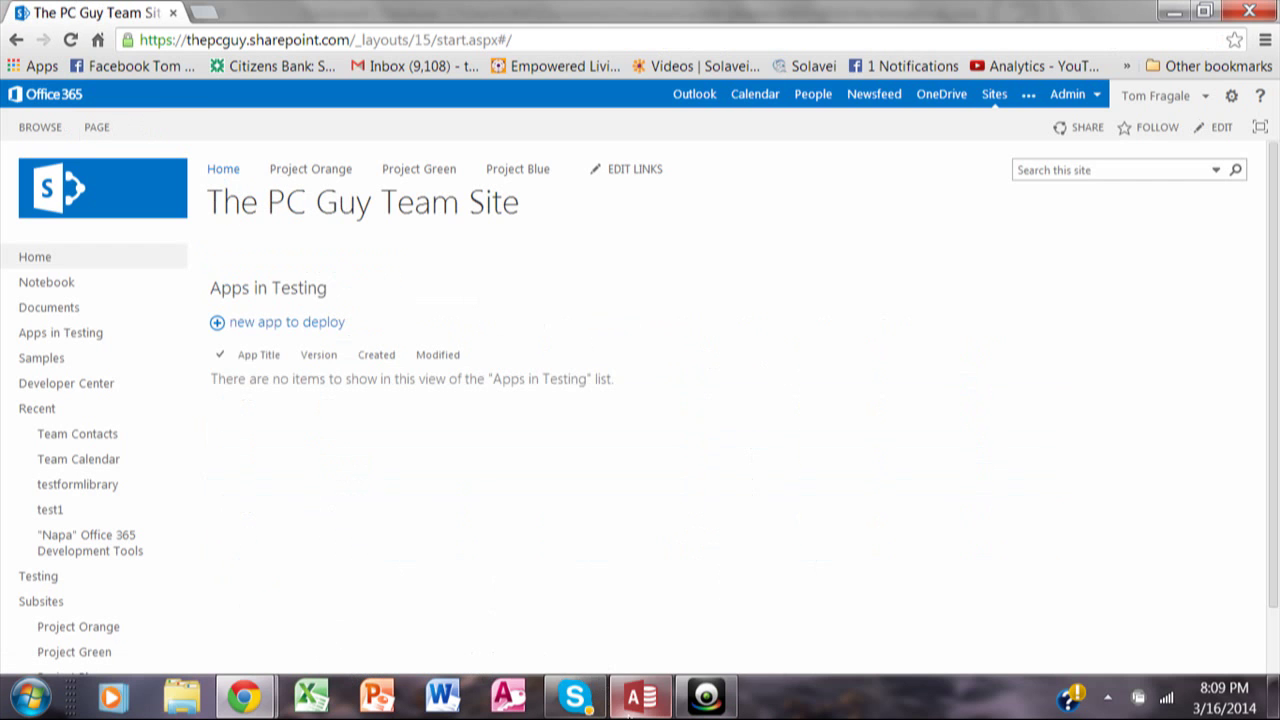
In Access, open Products and confirm the last record, the Laptop, shows $1,000.00, then close it
click(503, 566)
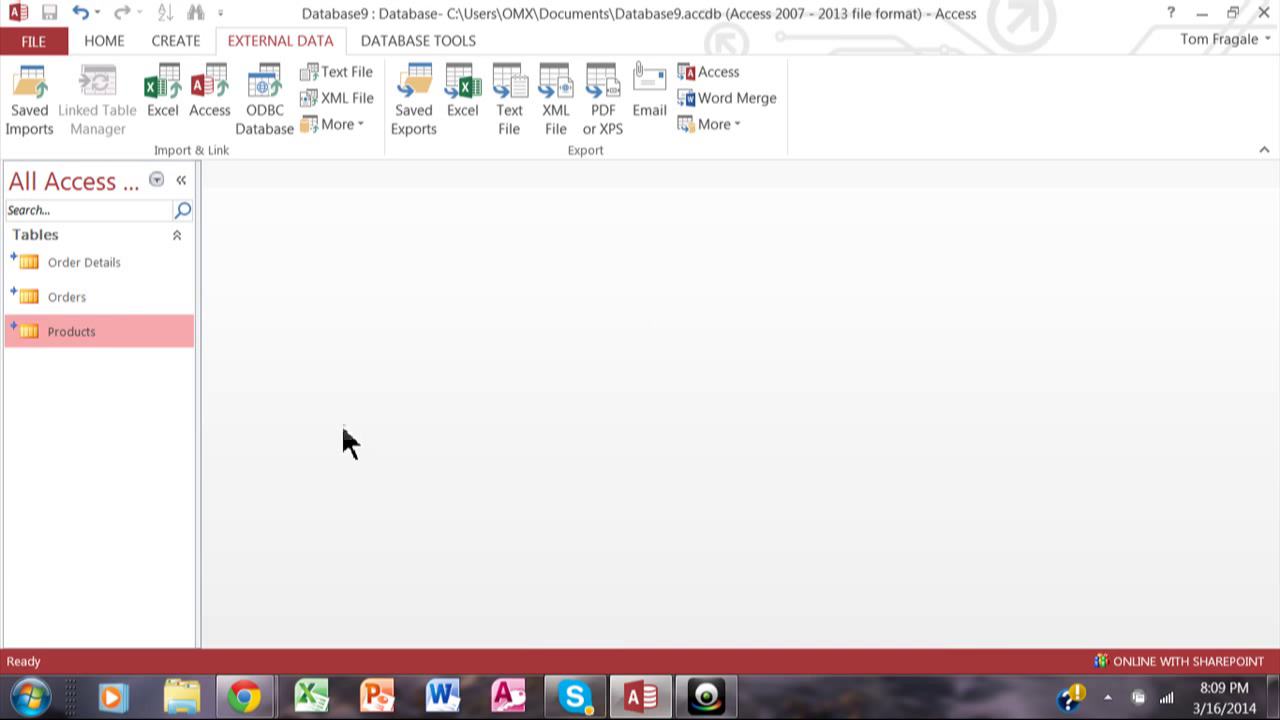
double_click(82, 330)
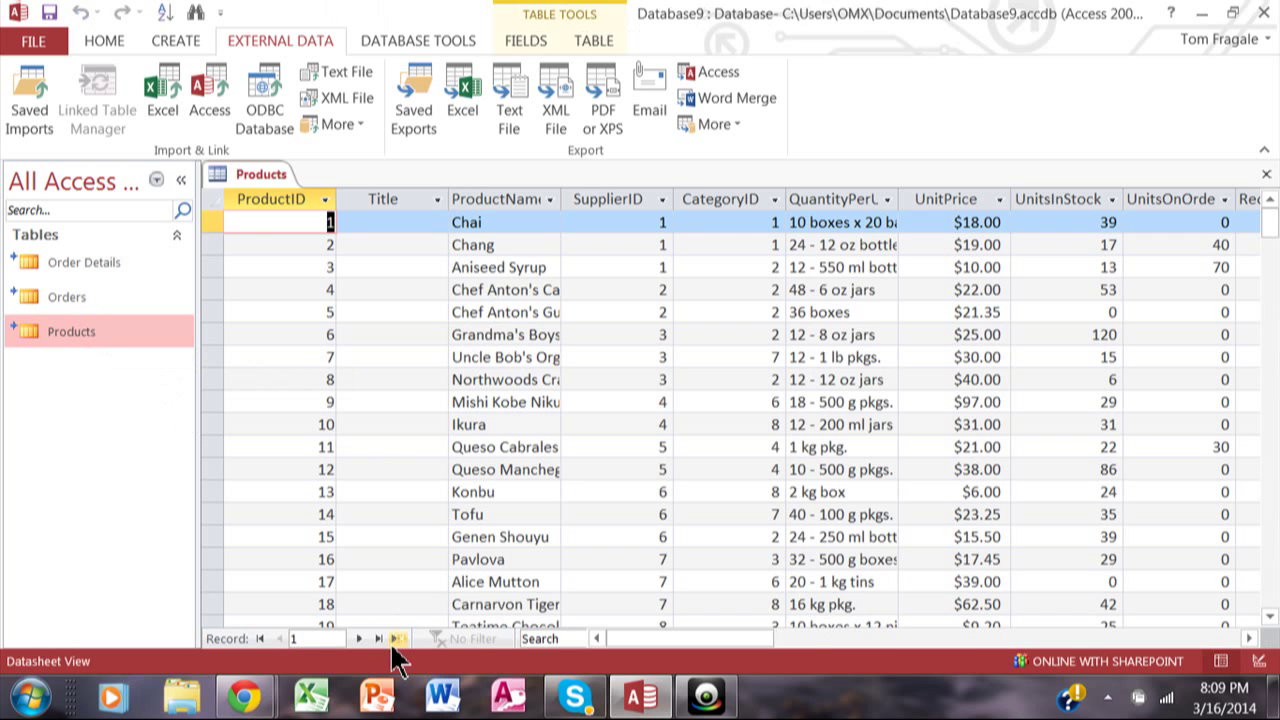
click(379, 639)
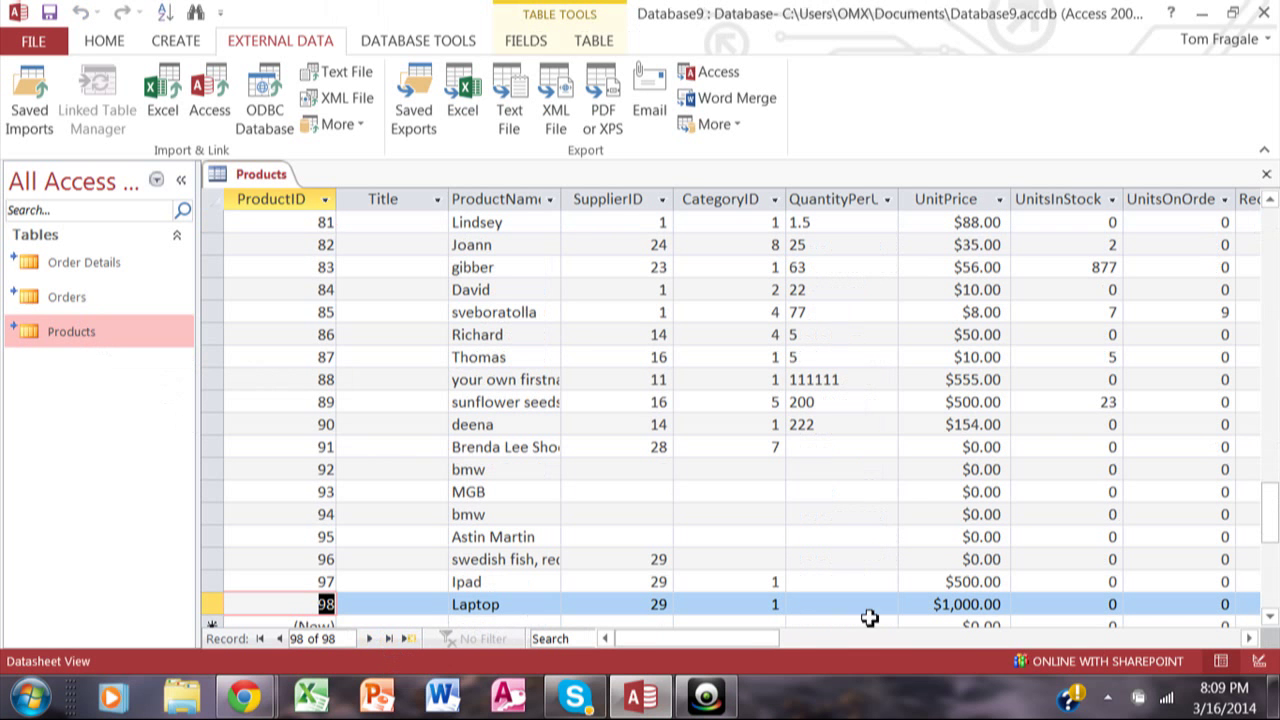
click(969, 610)
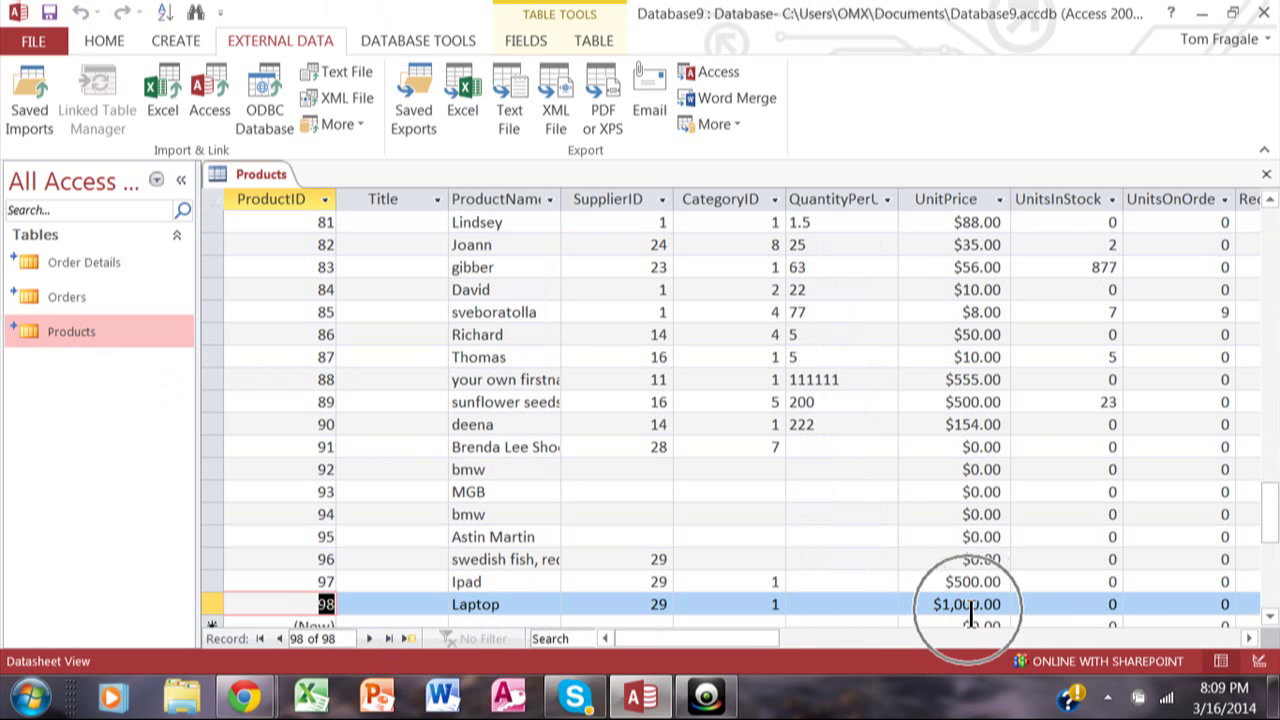
click(1266, 176)
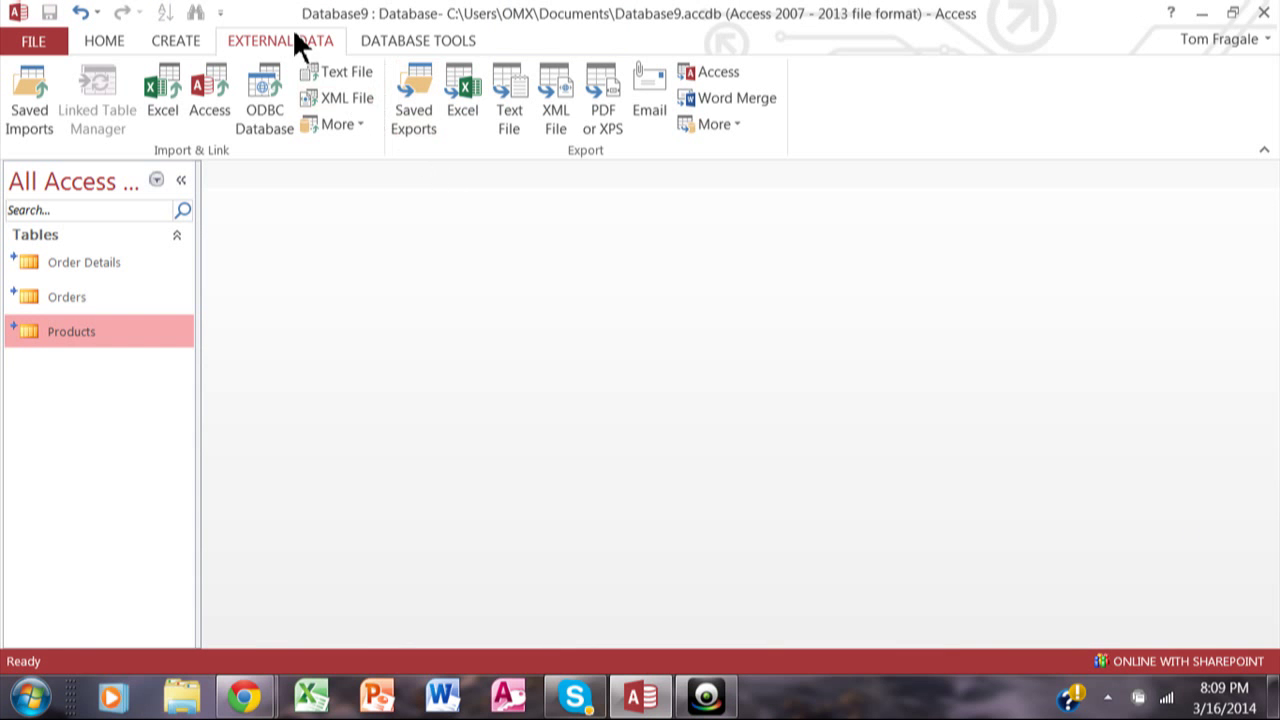
click(351, 124)
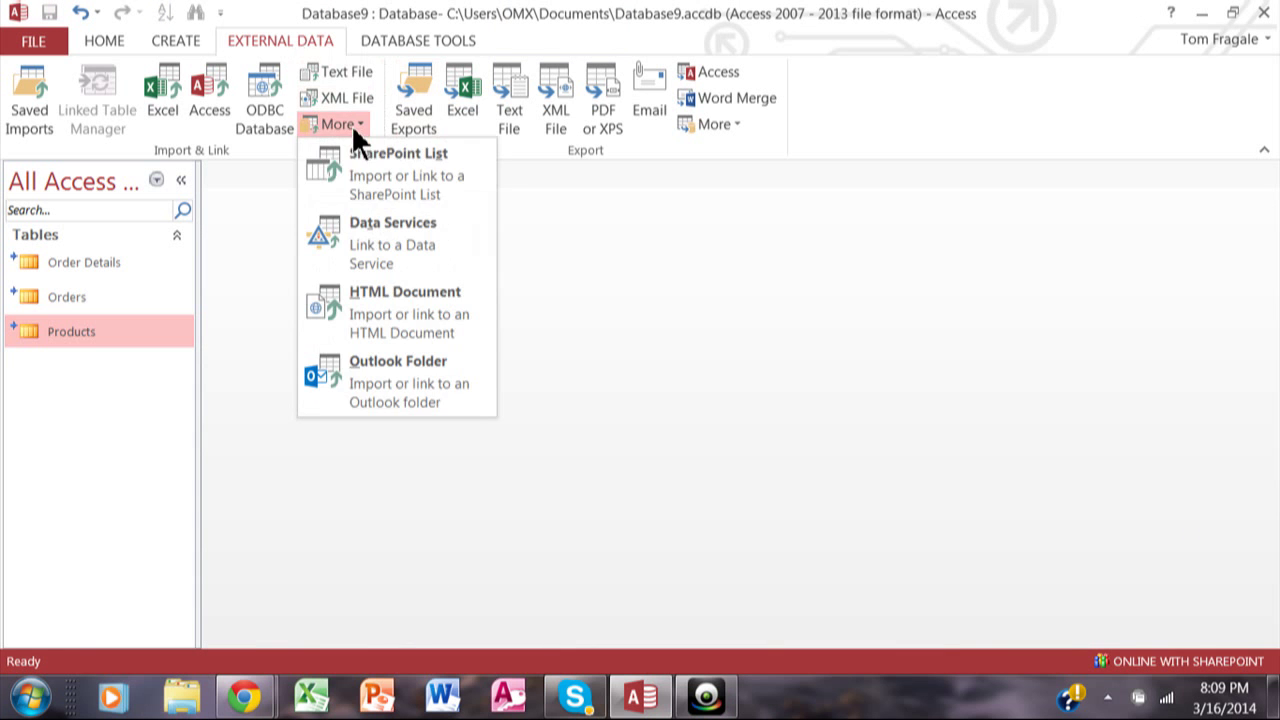
click(413, 200)
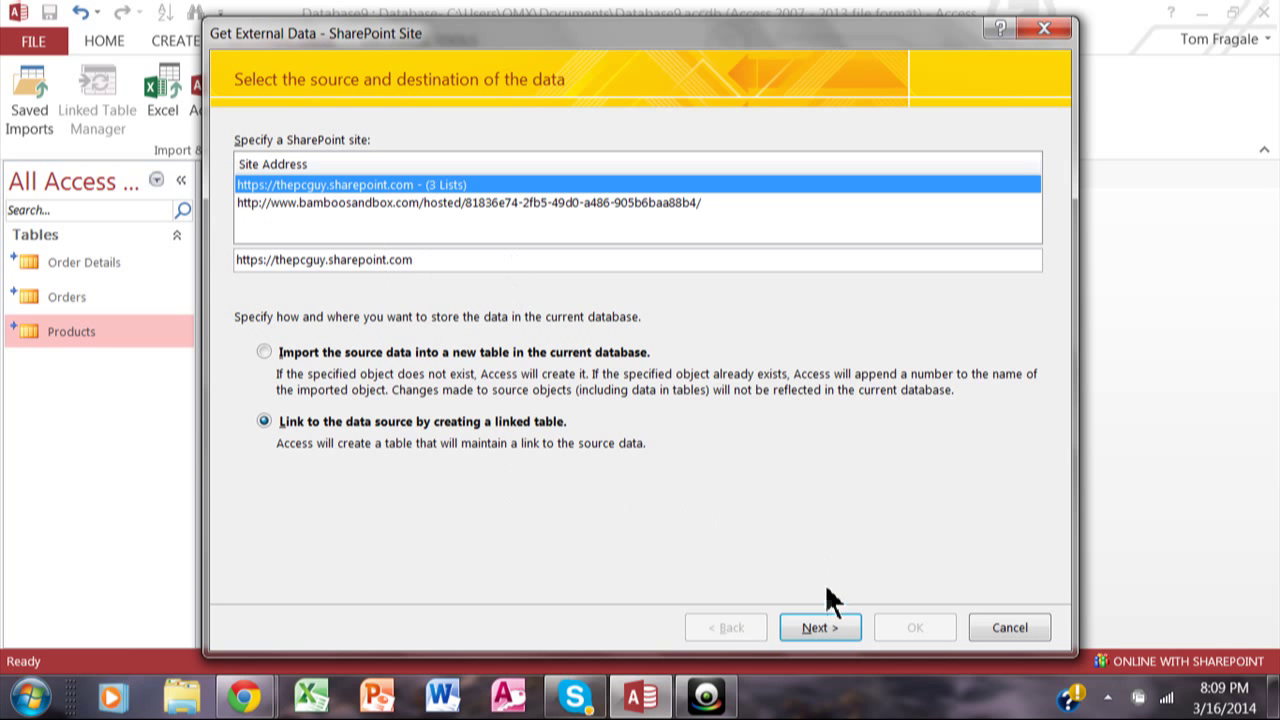
click(817, 627)
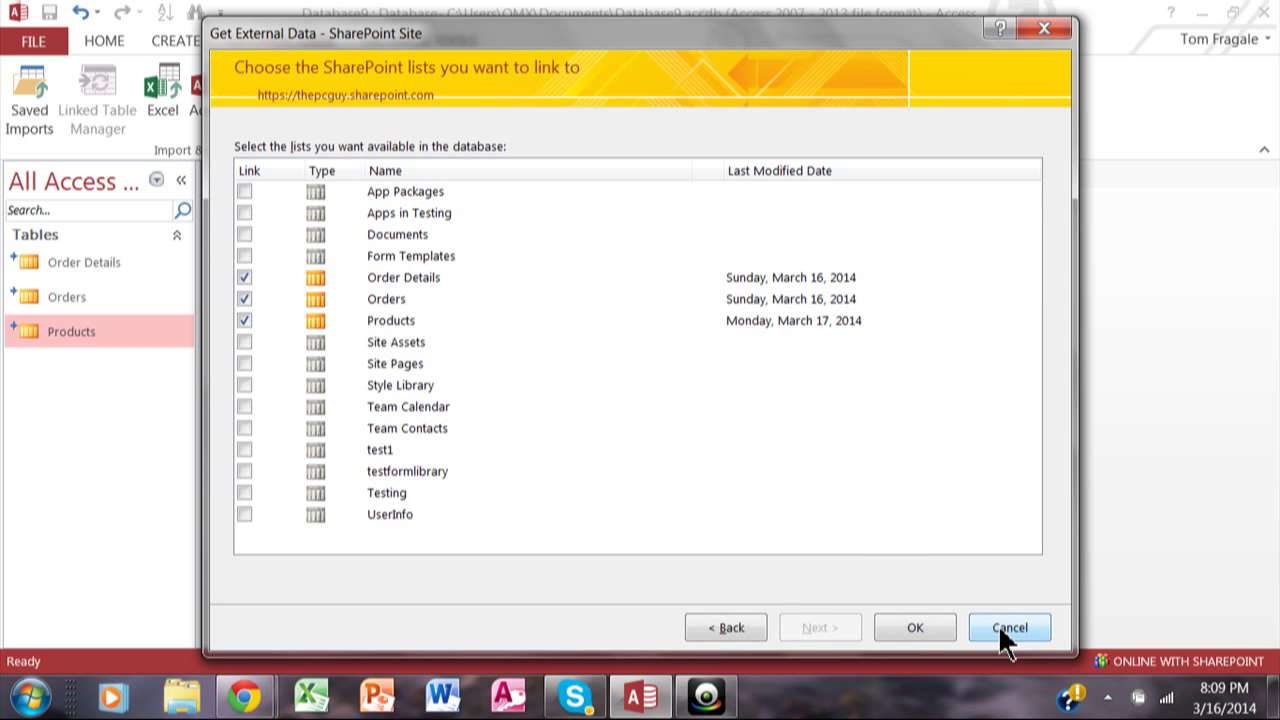
click(1030, 628)
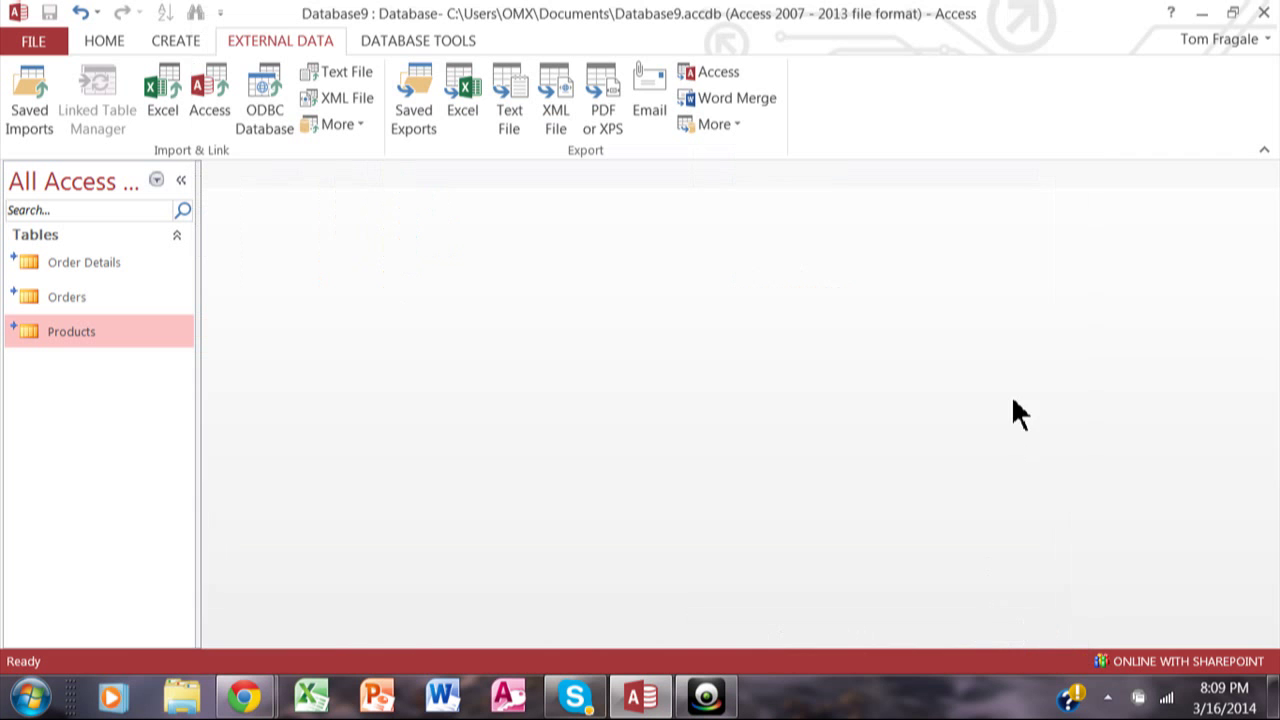